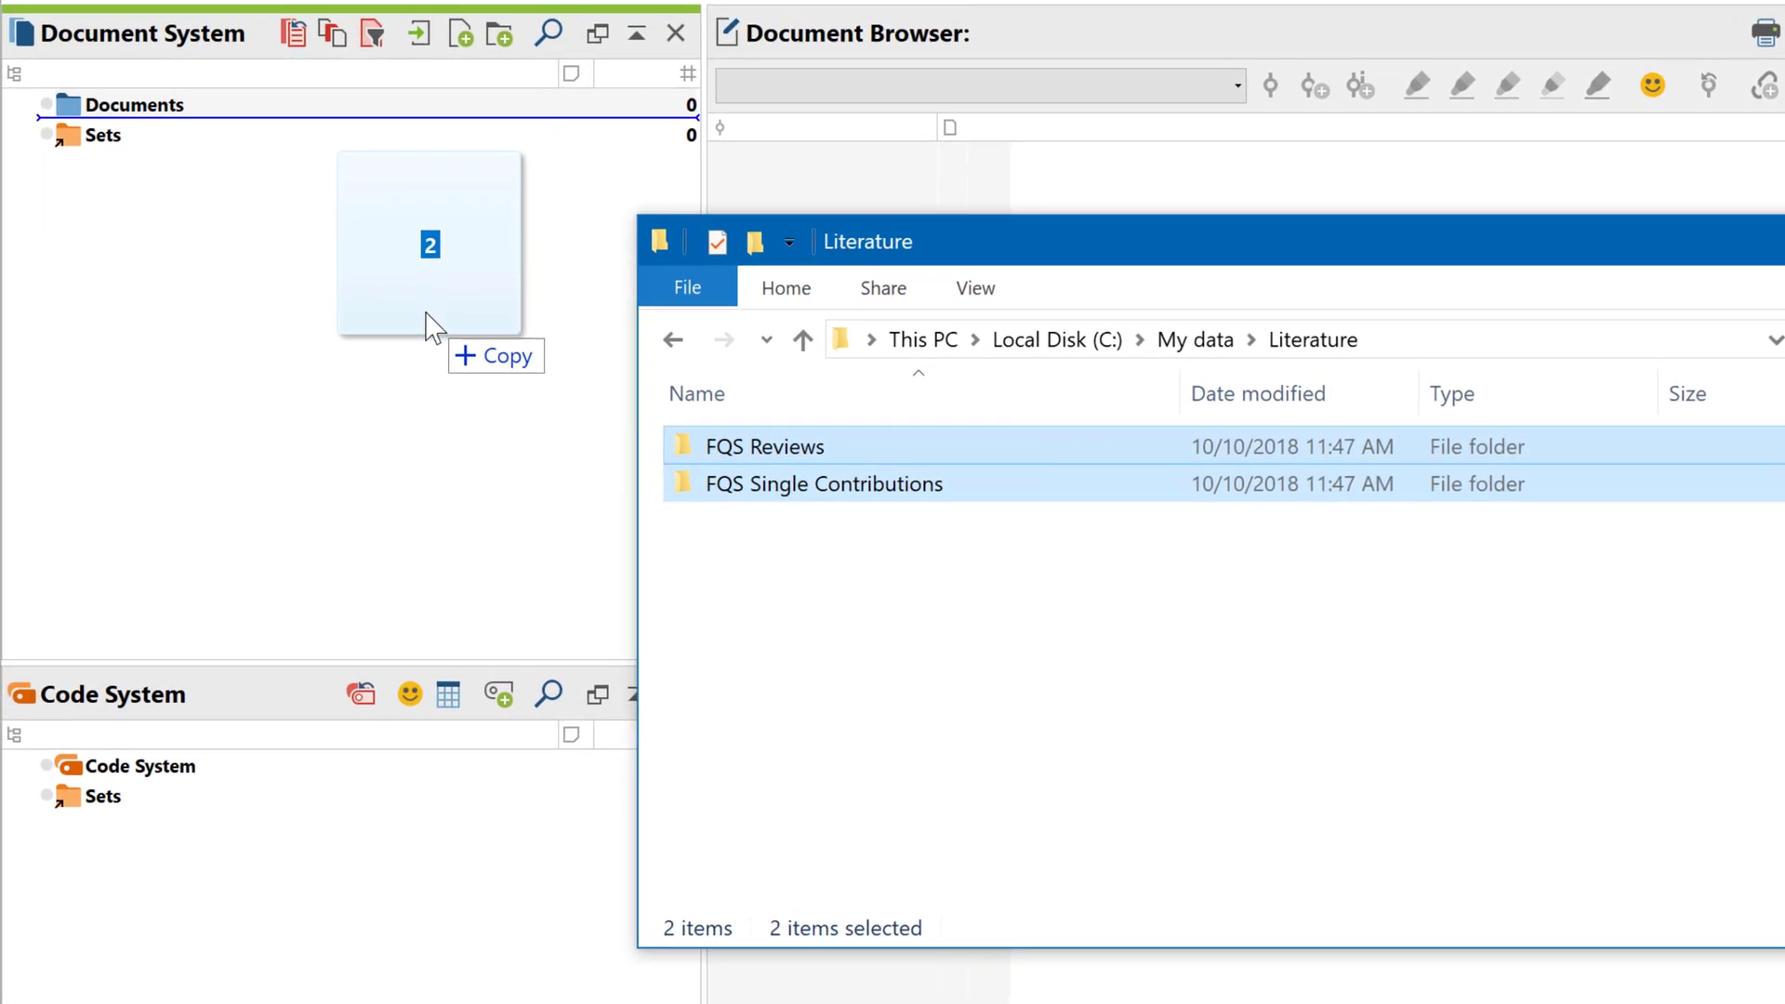
# Step: Copy the two selected FQS literature folders into the project's document system
pyautogui.moveTo(426, 326); pyautogui.dragTo(428, 327)
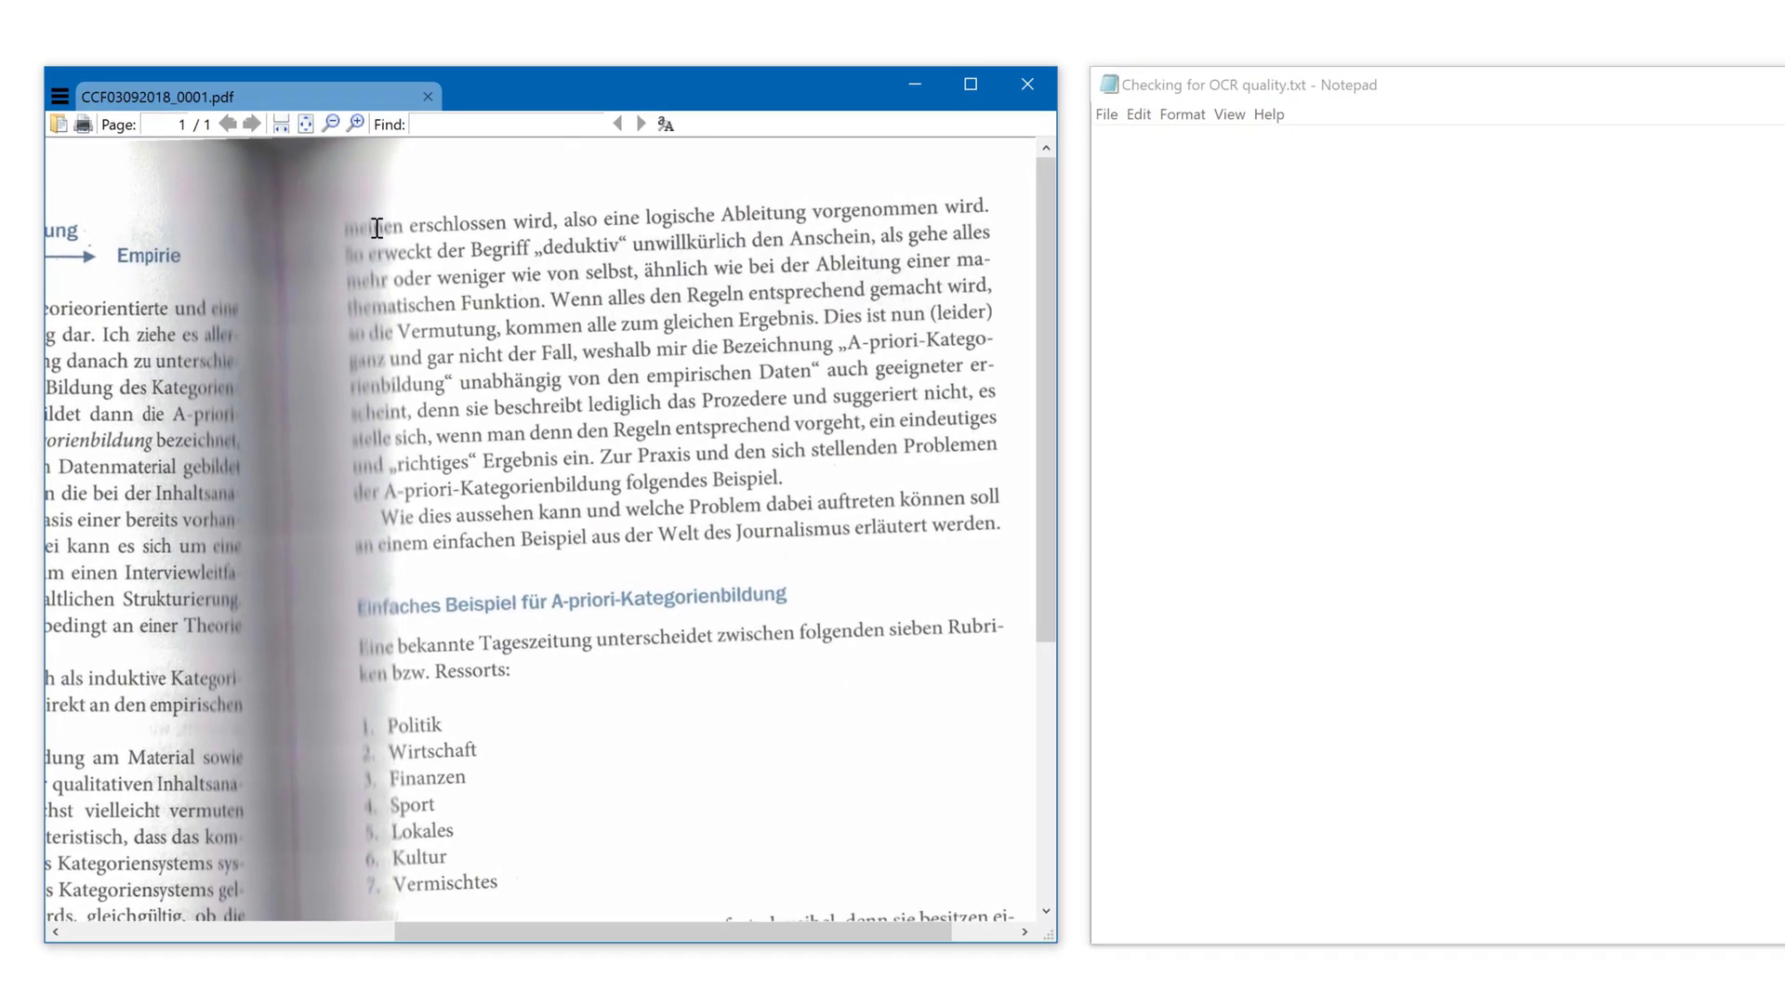
# Step: Copy the opening lines of the scanned paragraph in CCF03092018_0001.pdf and paste them into "Checking for OCR quality.txt" in Notepad
pyautogui.moveTo(377, 228); pyautogui.dragTo(387, 390)
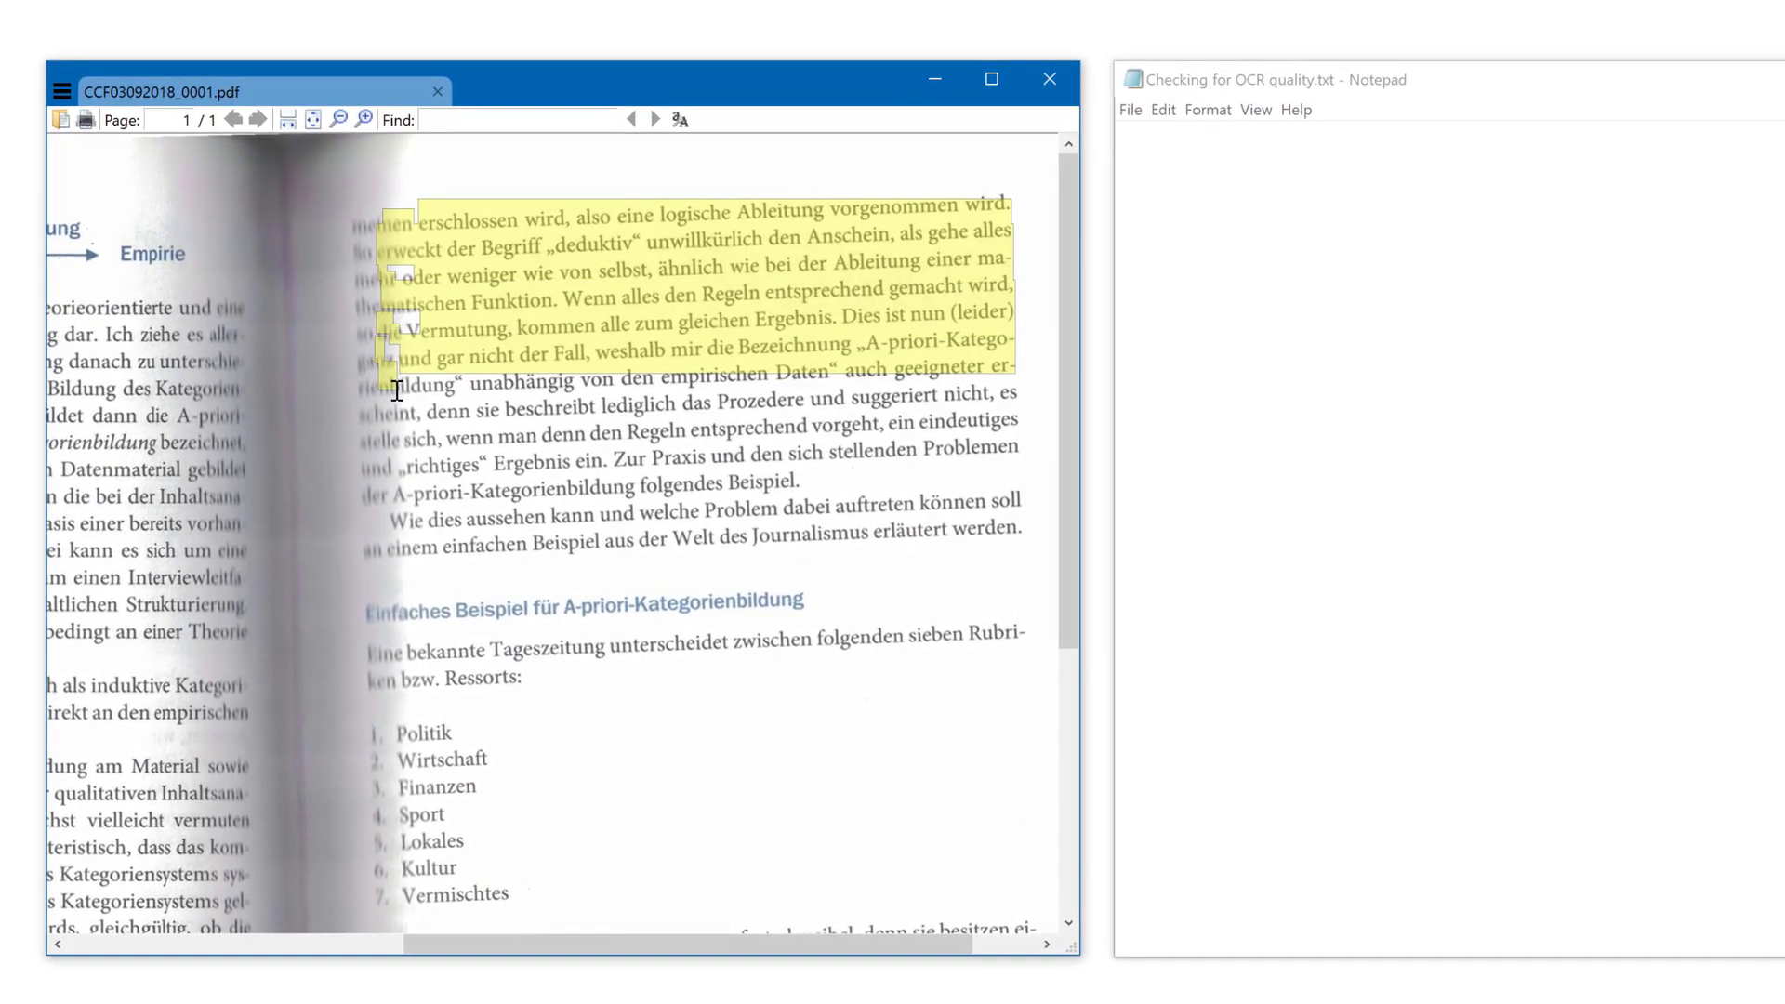
pyautogui.hotkey('ctrl', 'c')
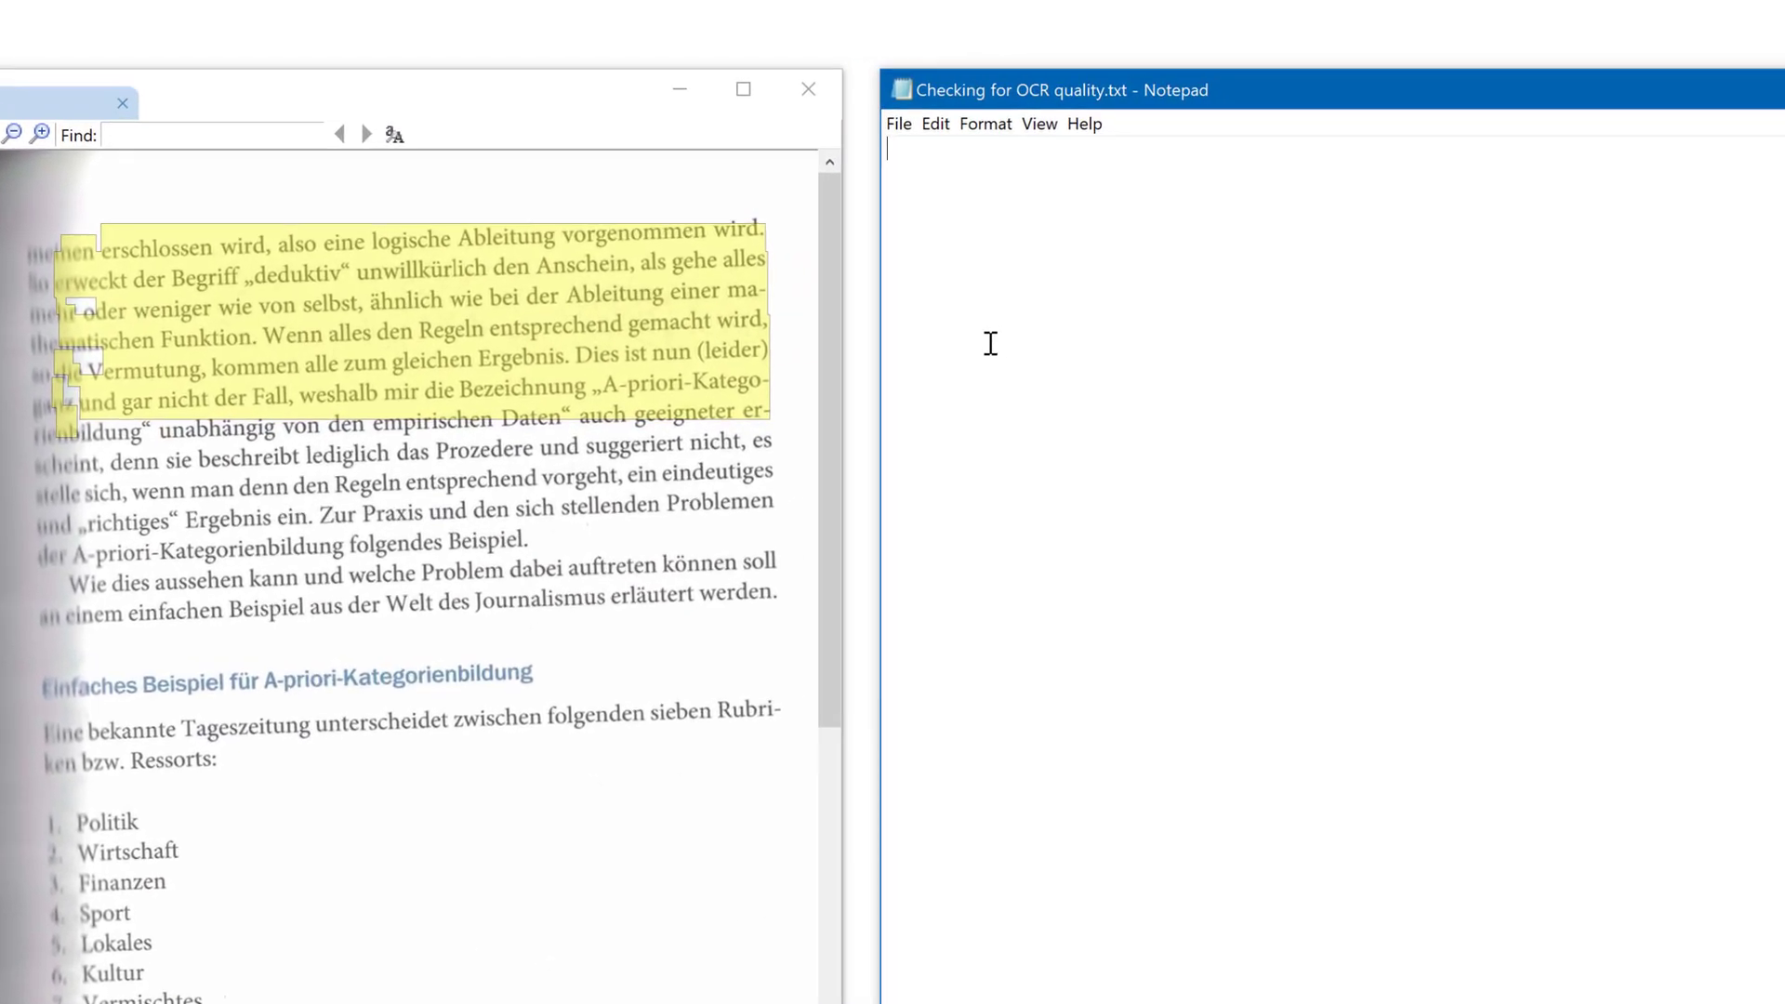
pyautogui.click(1212, 308)
pyautogui.hotkey('ctrl', 'v')
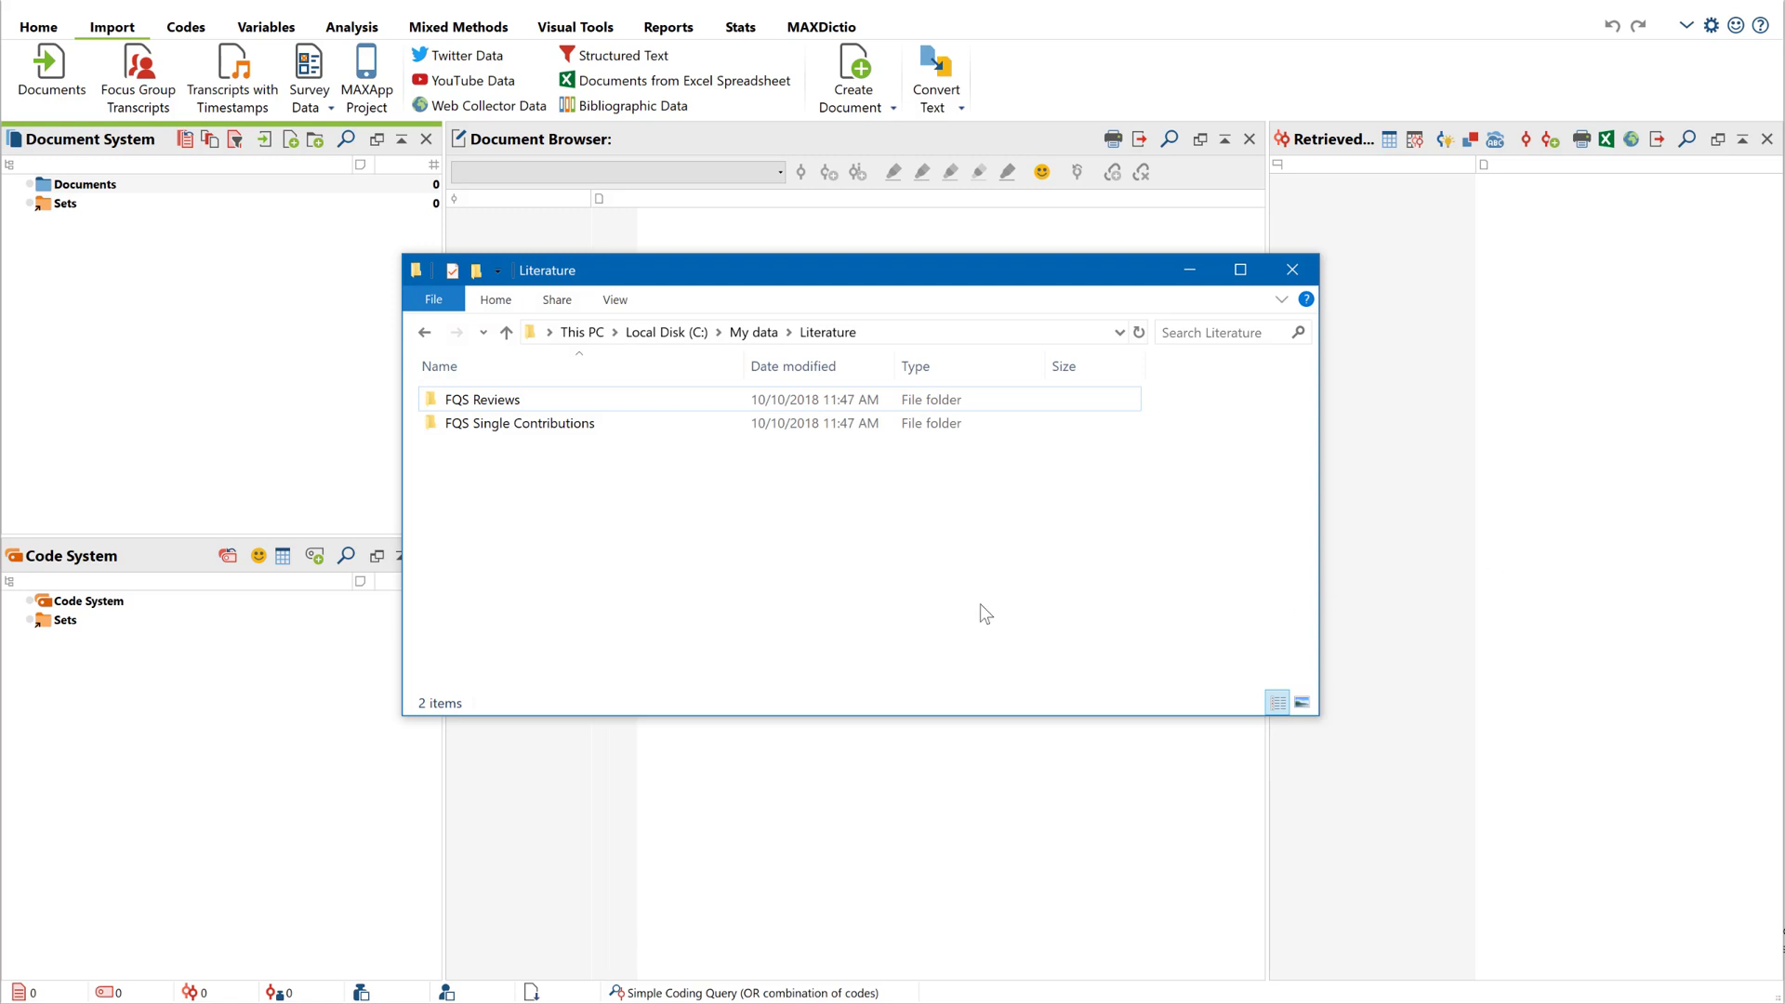
# Step: Import the FQS Reviews and FQS Single Contributions folders into Documents and open the article "On the (Im)possibility and Bliss of Telling My Dad"
pyautogui.moveTo(537, 458); pyautogui.dragTo(272, 325)
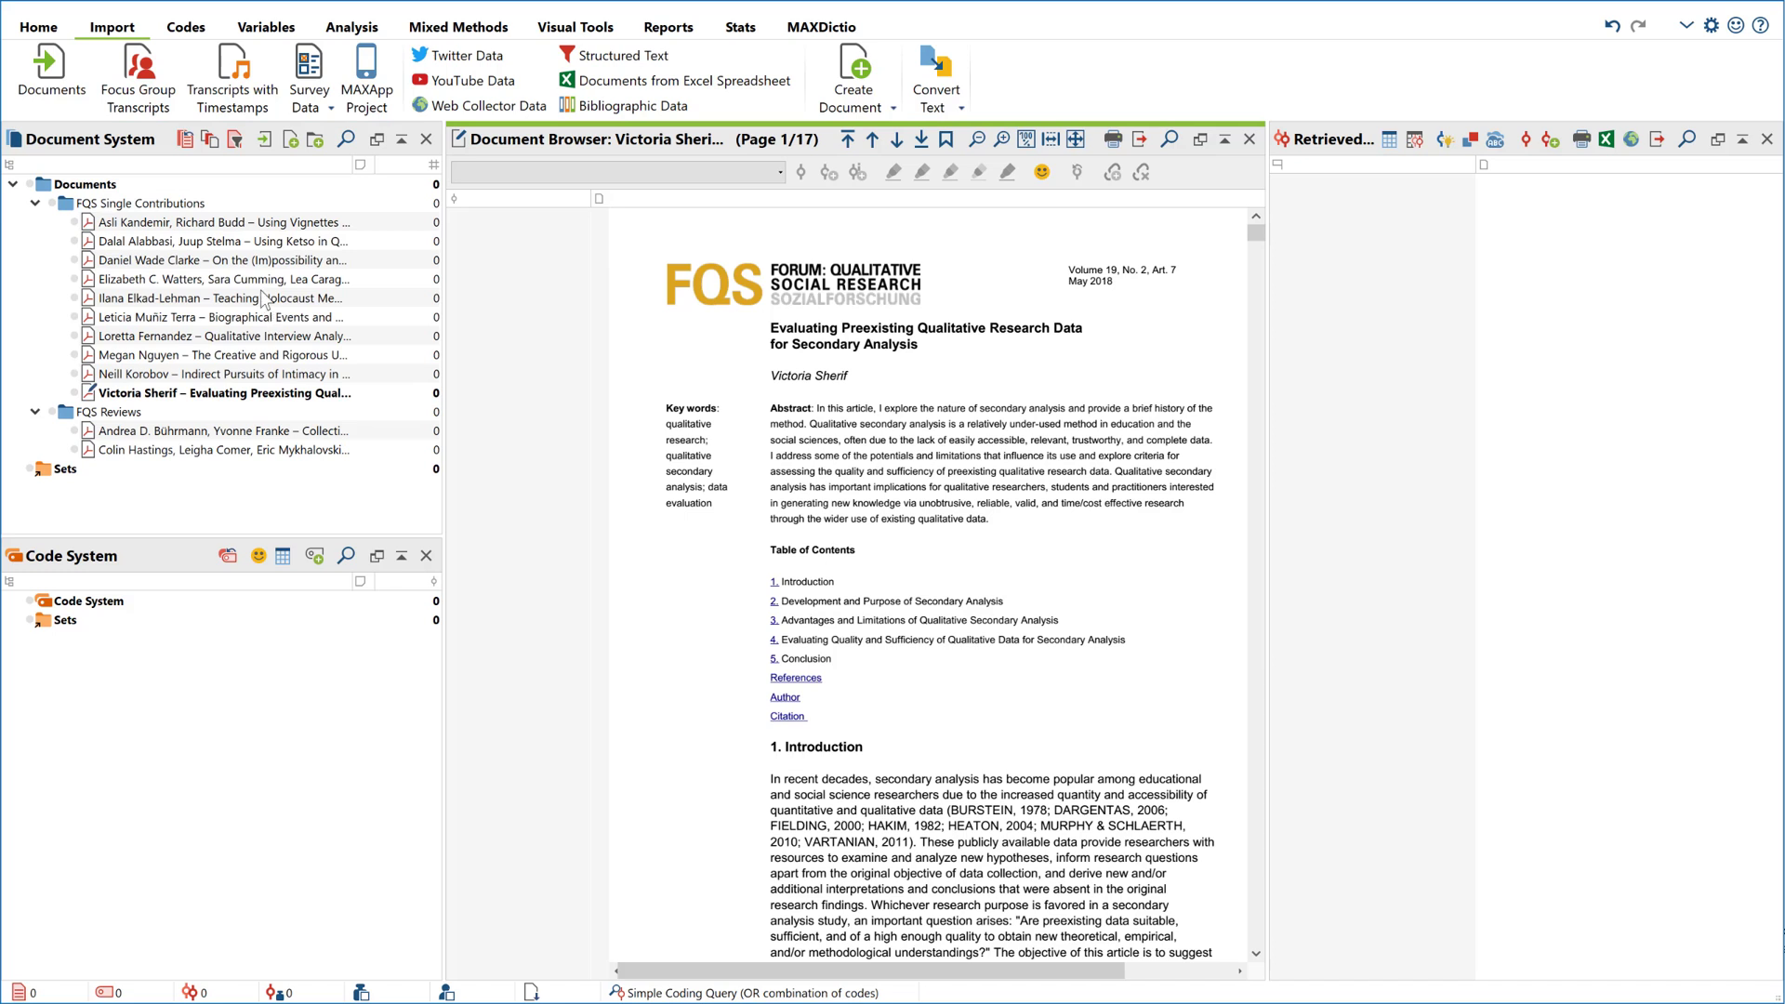
pyautogui.doubleClick(198, 265)
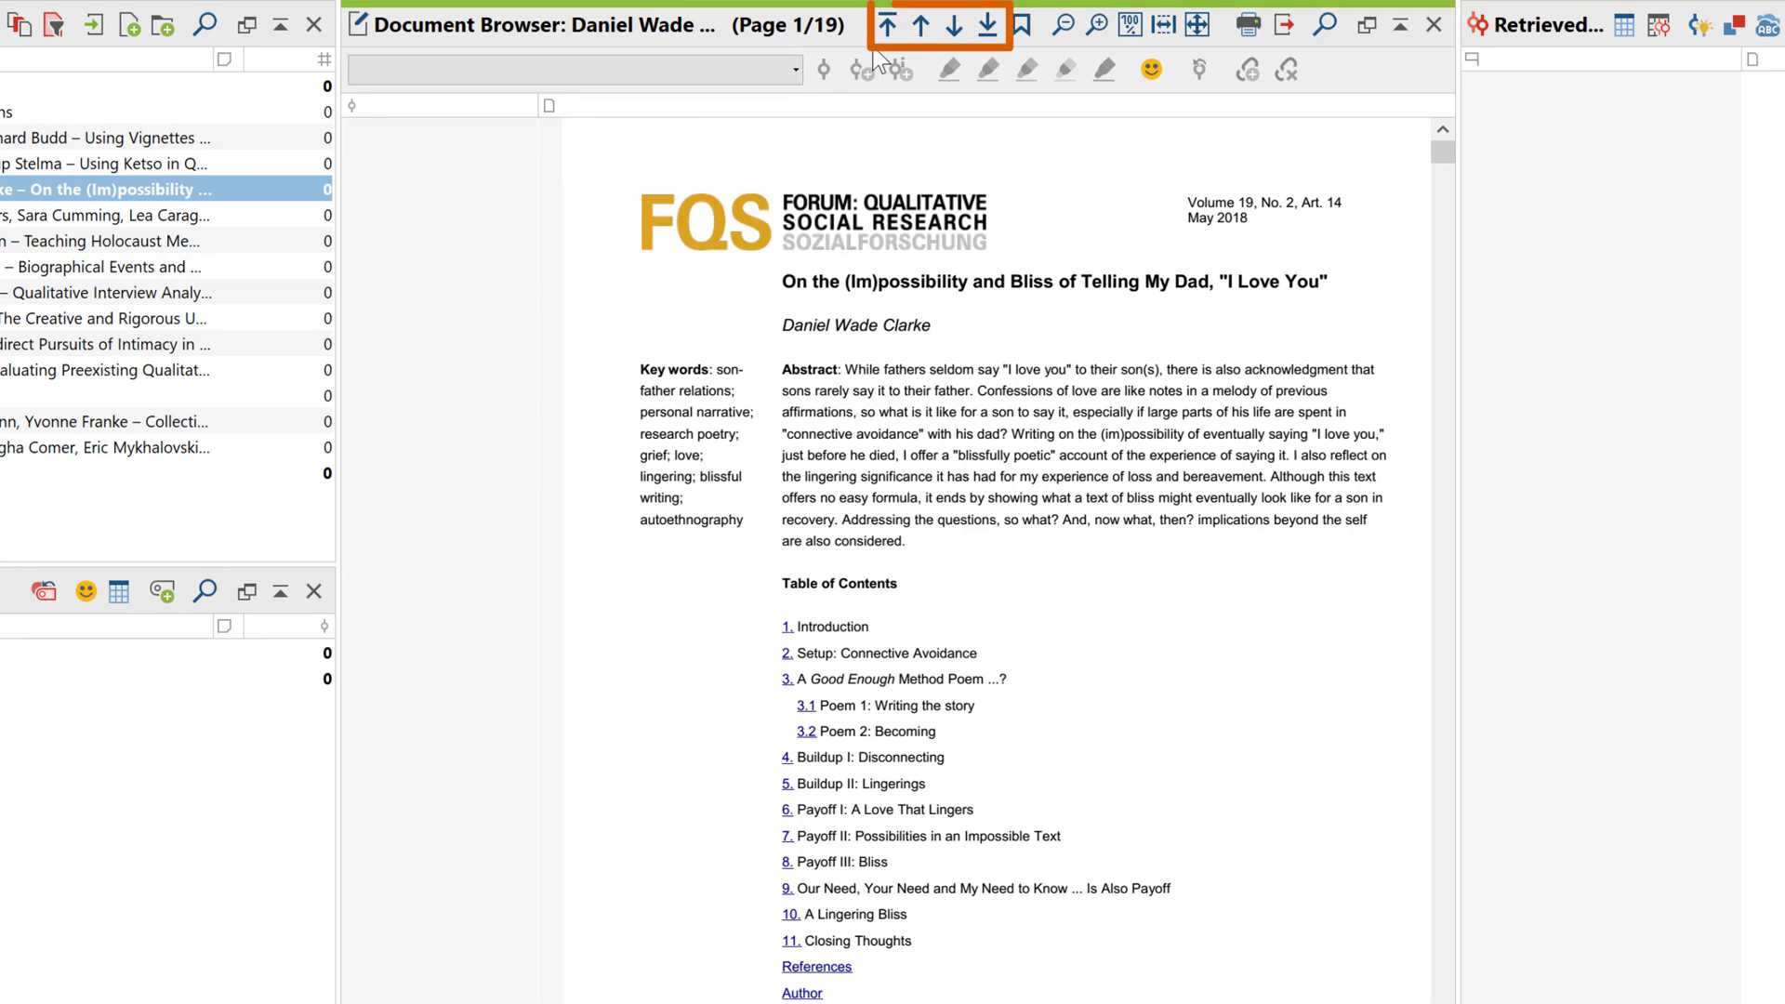
# Step: Page forward through the first few pages of the article and return to its first page
pyautogui.click(954, 28)
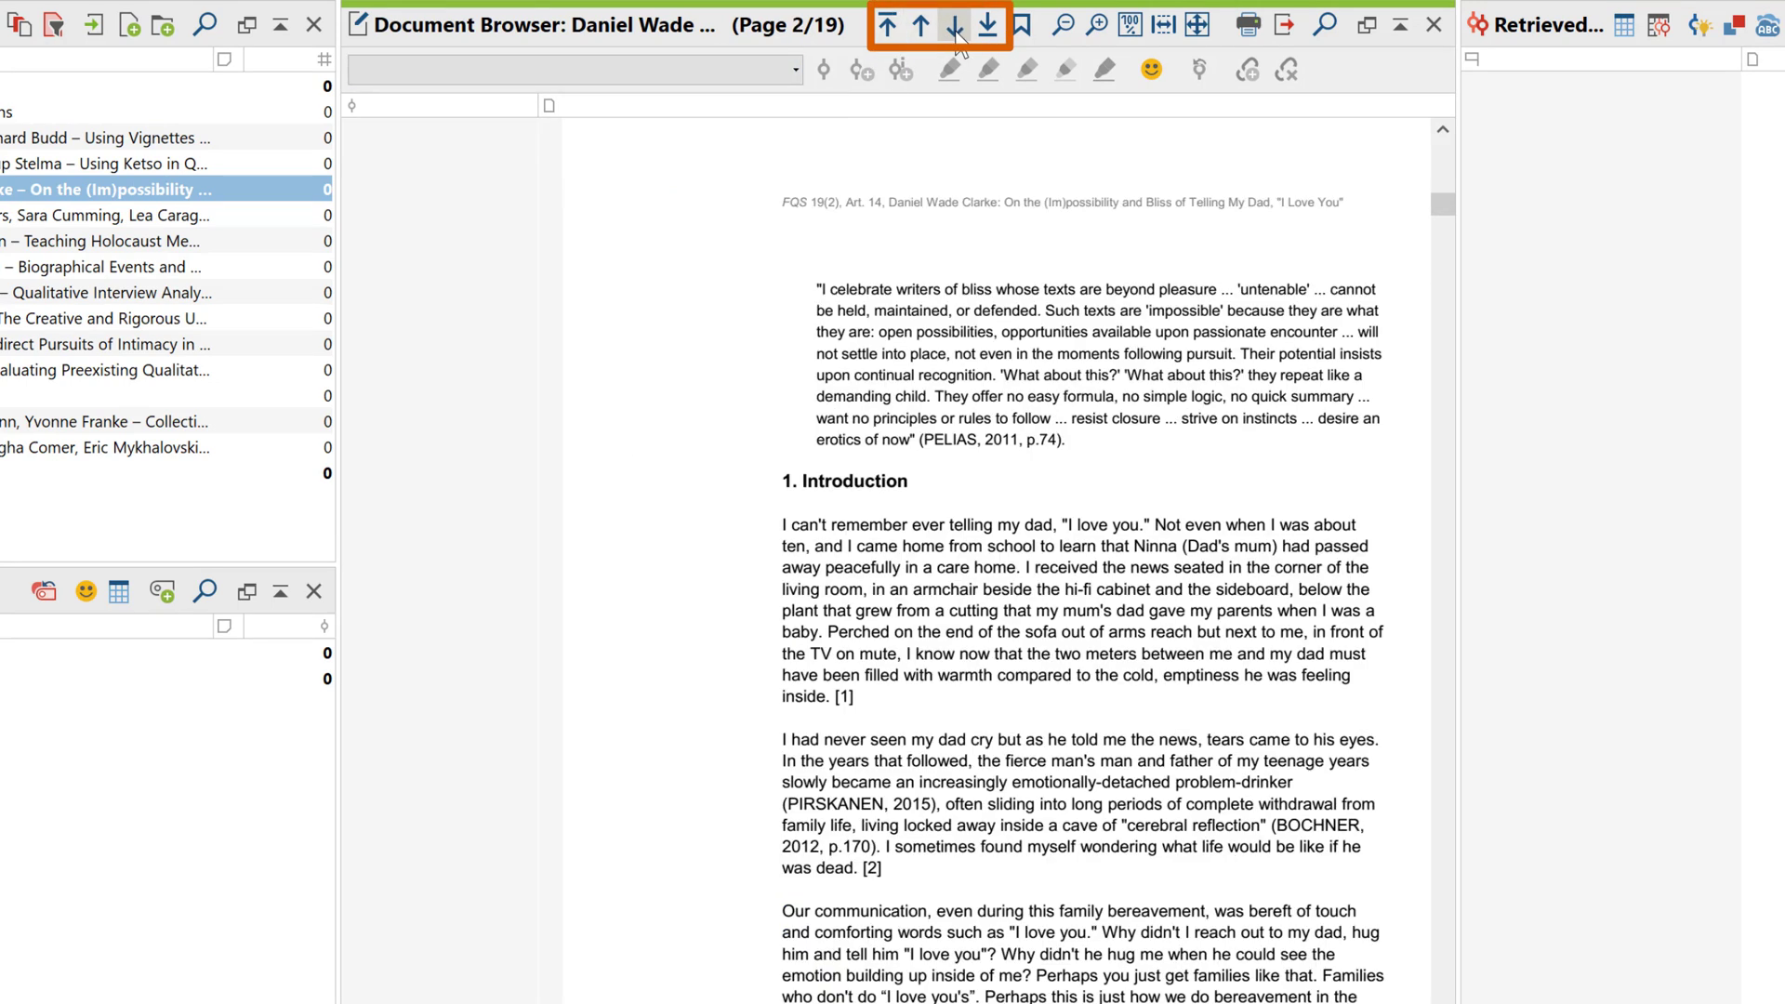
pyautogui.click(954, 28)
pyautogui.click(955, 28)
pyautogui.click(887, 28)
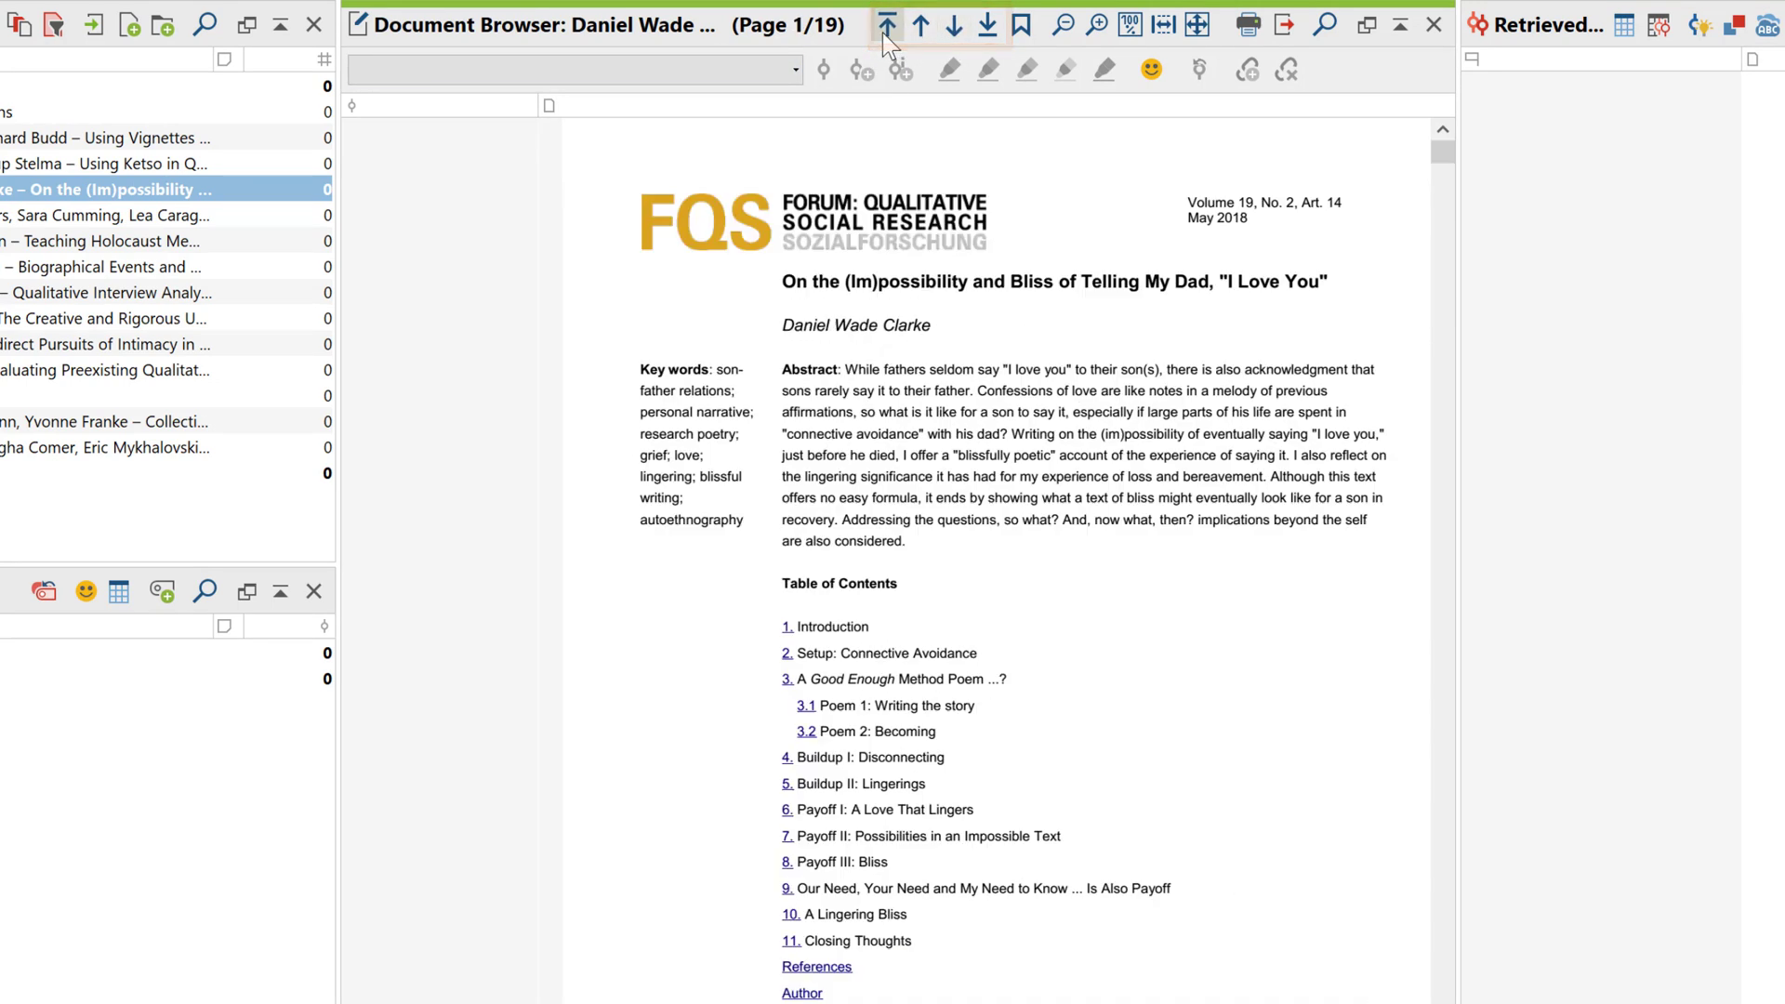
# Step: Compare the article's display at 100%, page width and full page, and zoom its first page in and out
pyautogui.click(1124, 37)
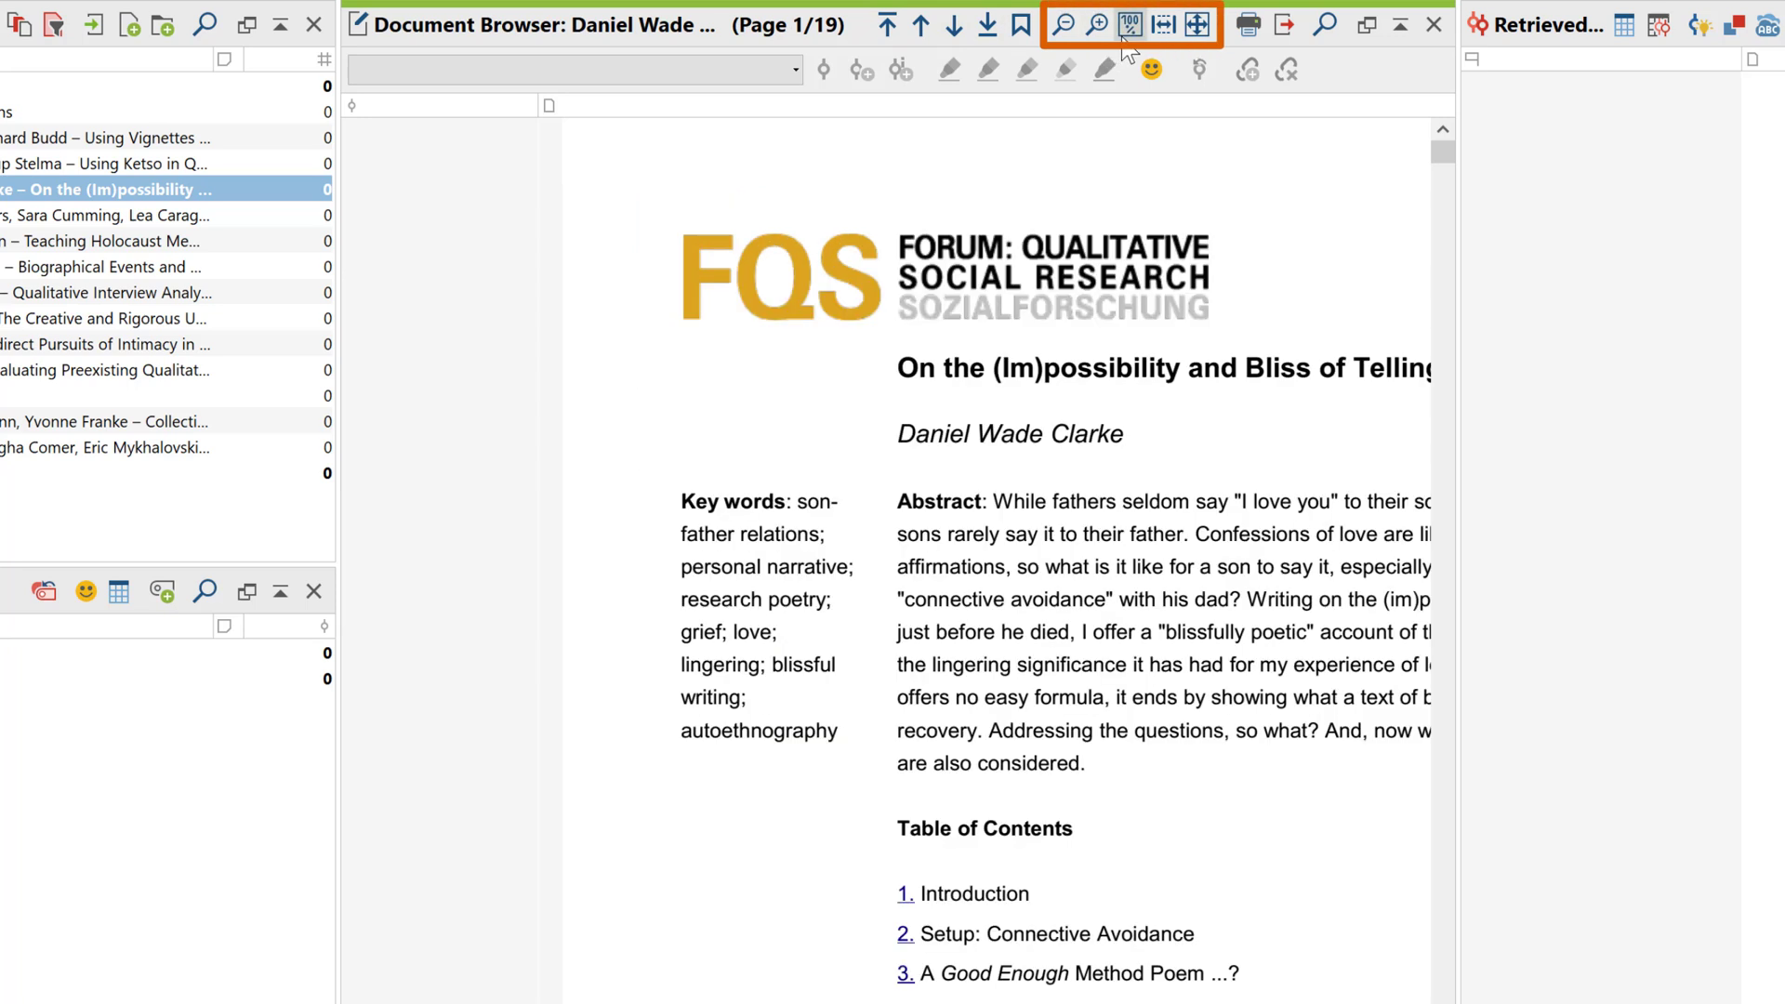
pyautogui.click(1162, 28)
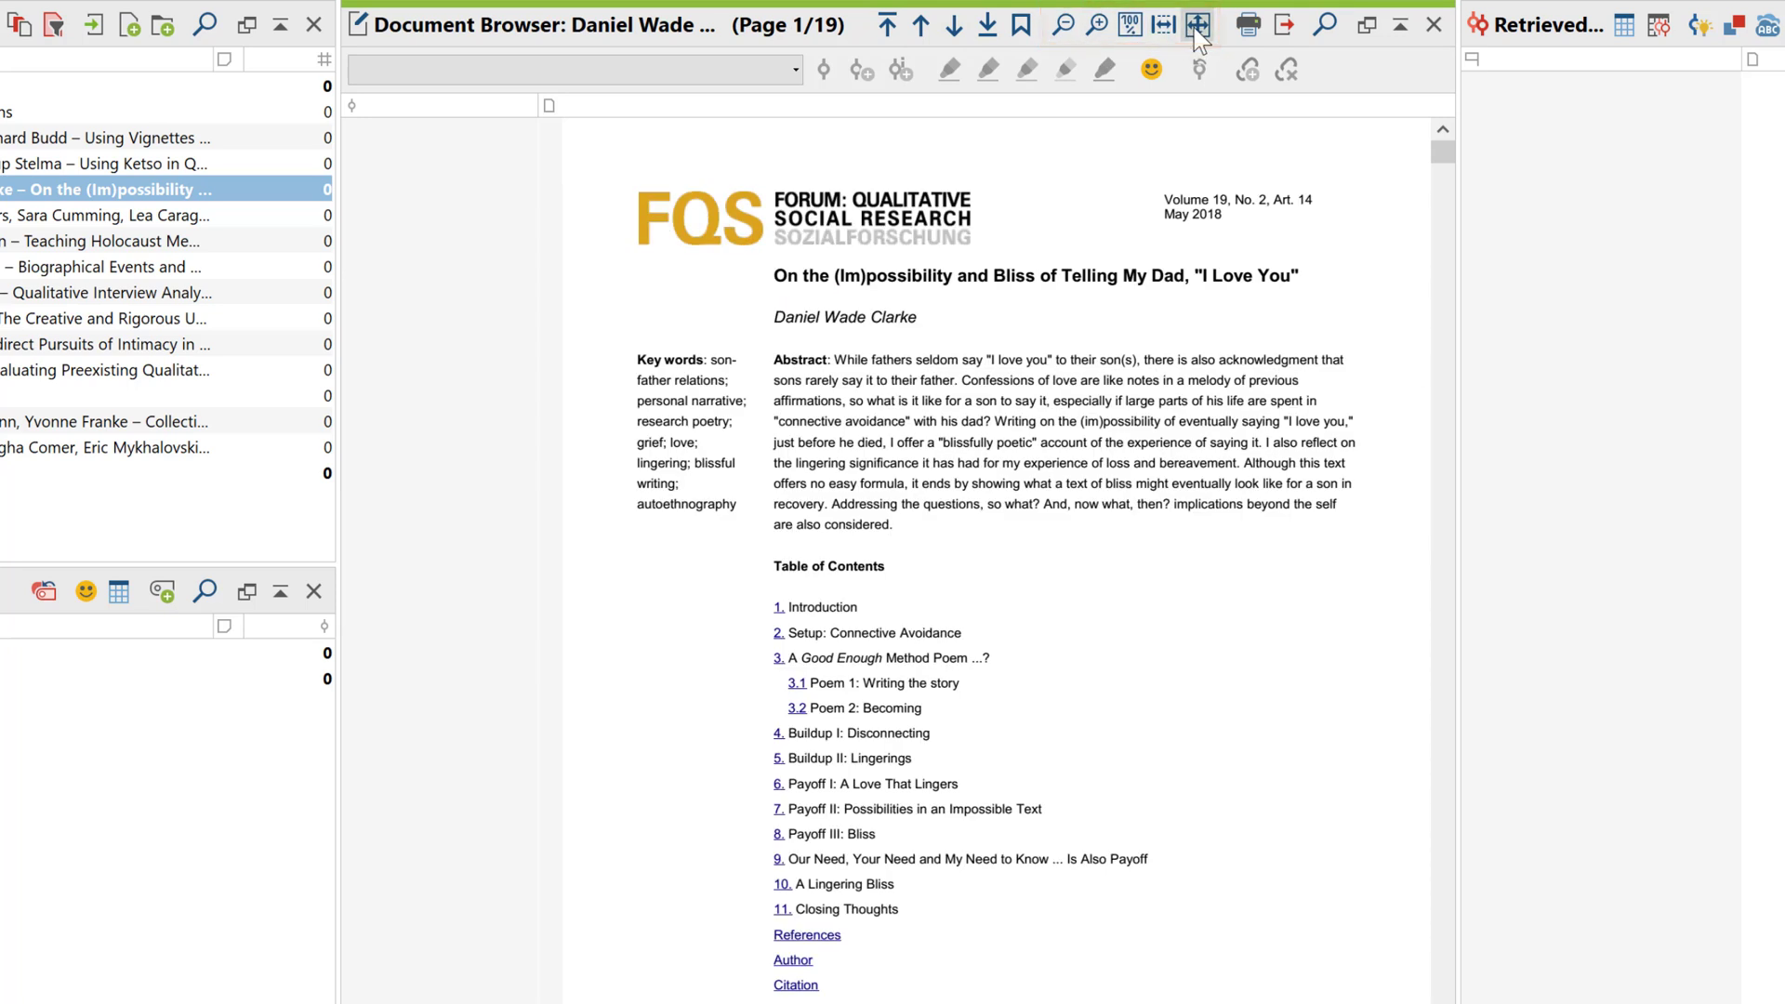
pyautogui.click(1195, 35)
pyautogui.click(1160, 37)
pyautogui.scroll(5, 1099, 208)
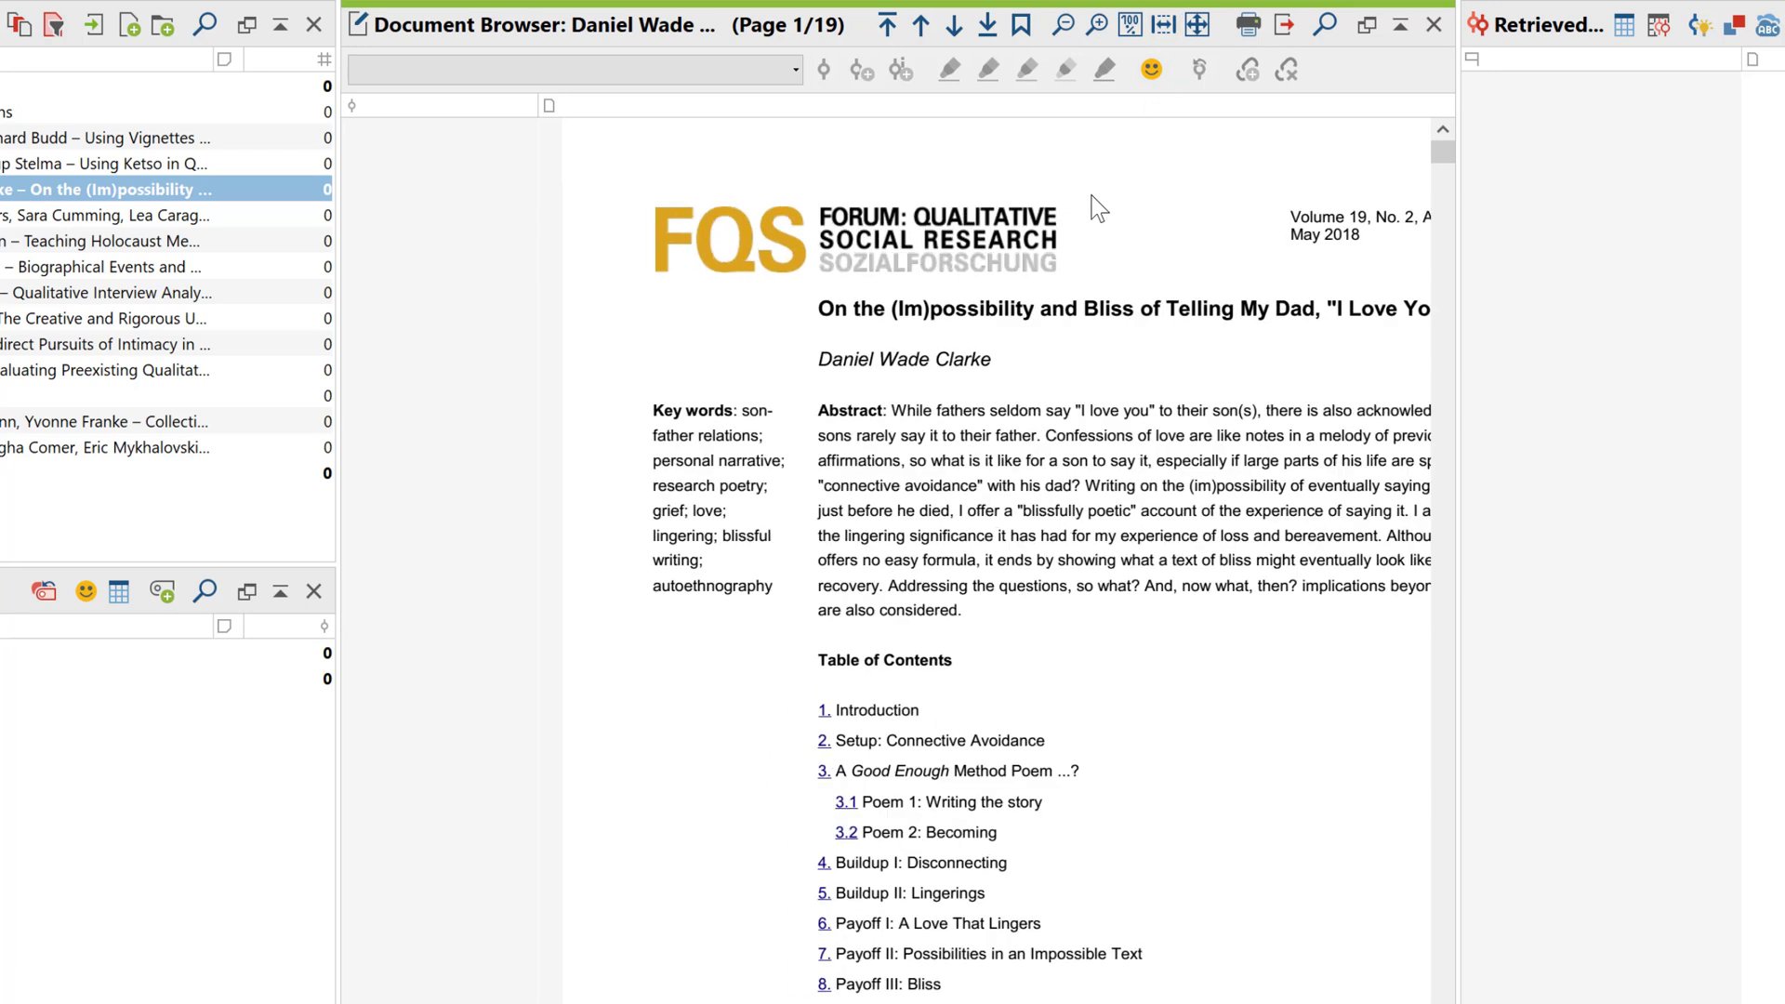
pyautogui.scroll(-5, 1099, 208)
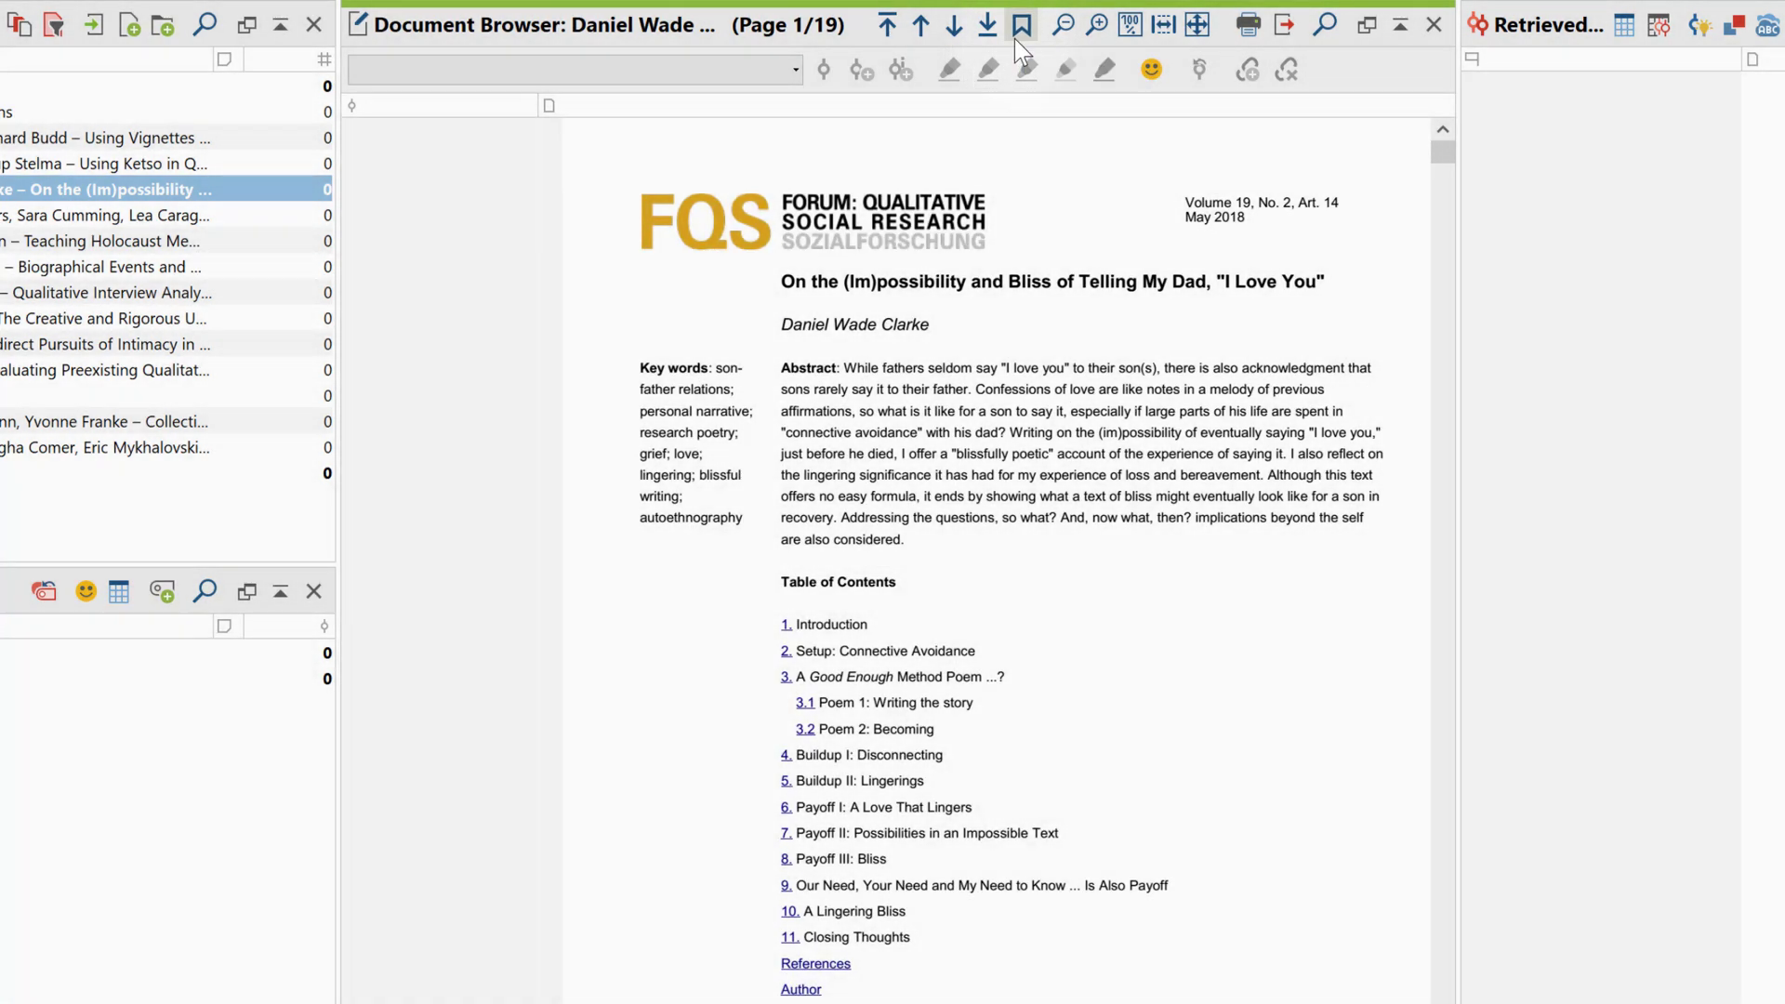
# Step: Show the article's bookmarks and use them to visit pages 5, 9 and 12 before returning to page 1
pyautogui.click(1016, 37)
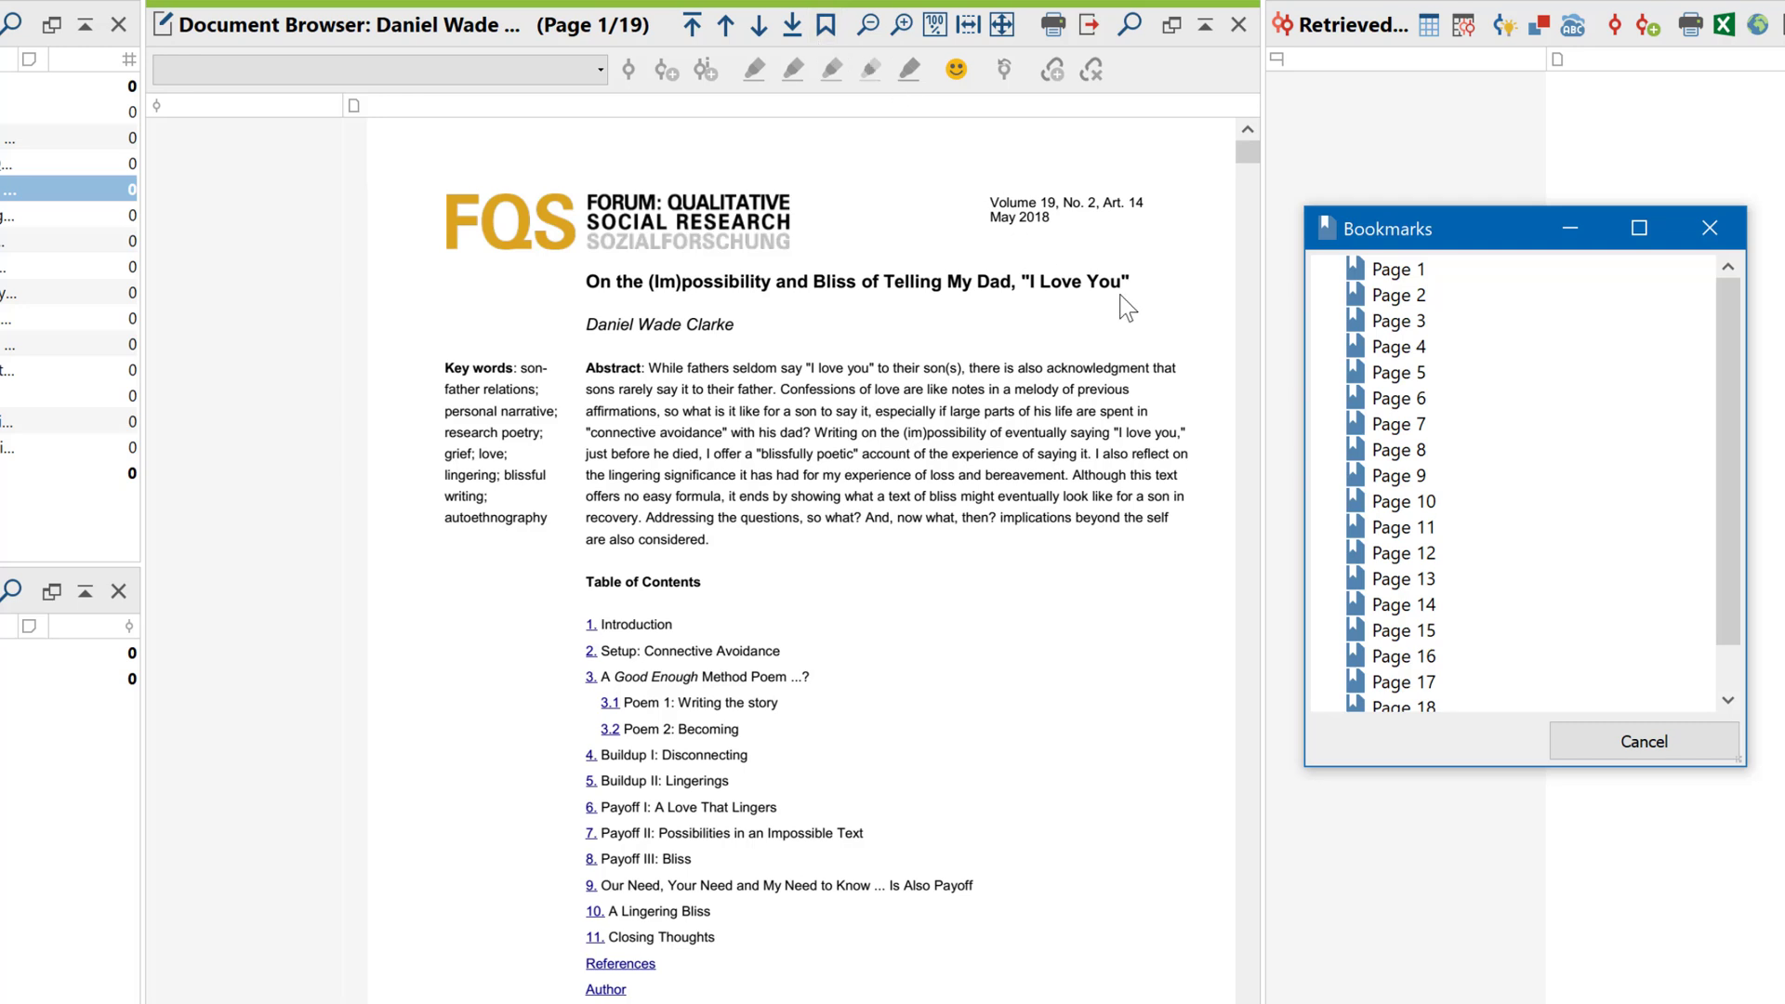
pyautogui.click(1385, 372)
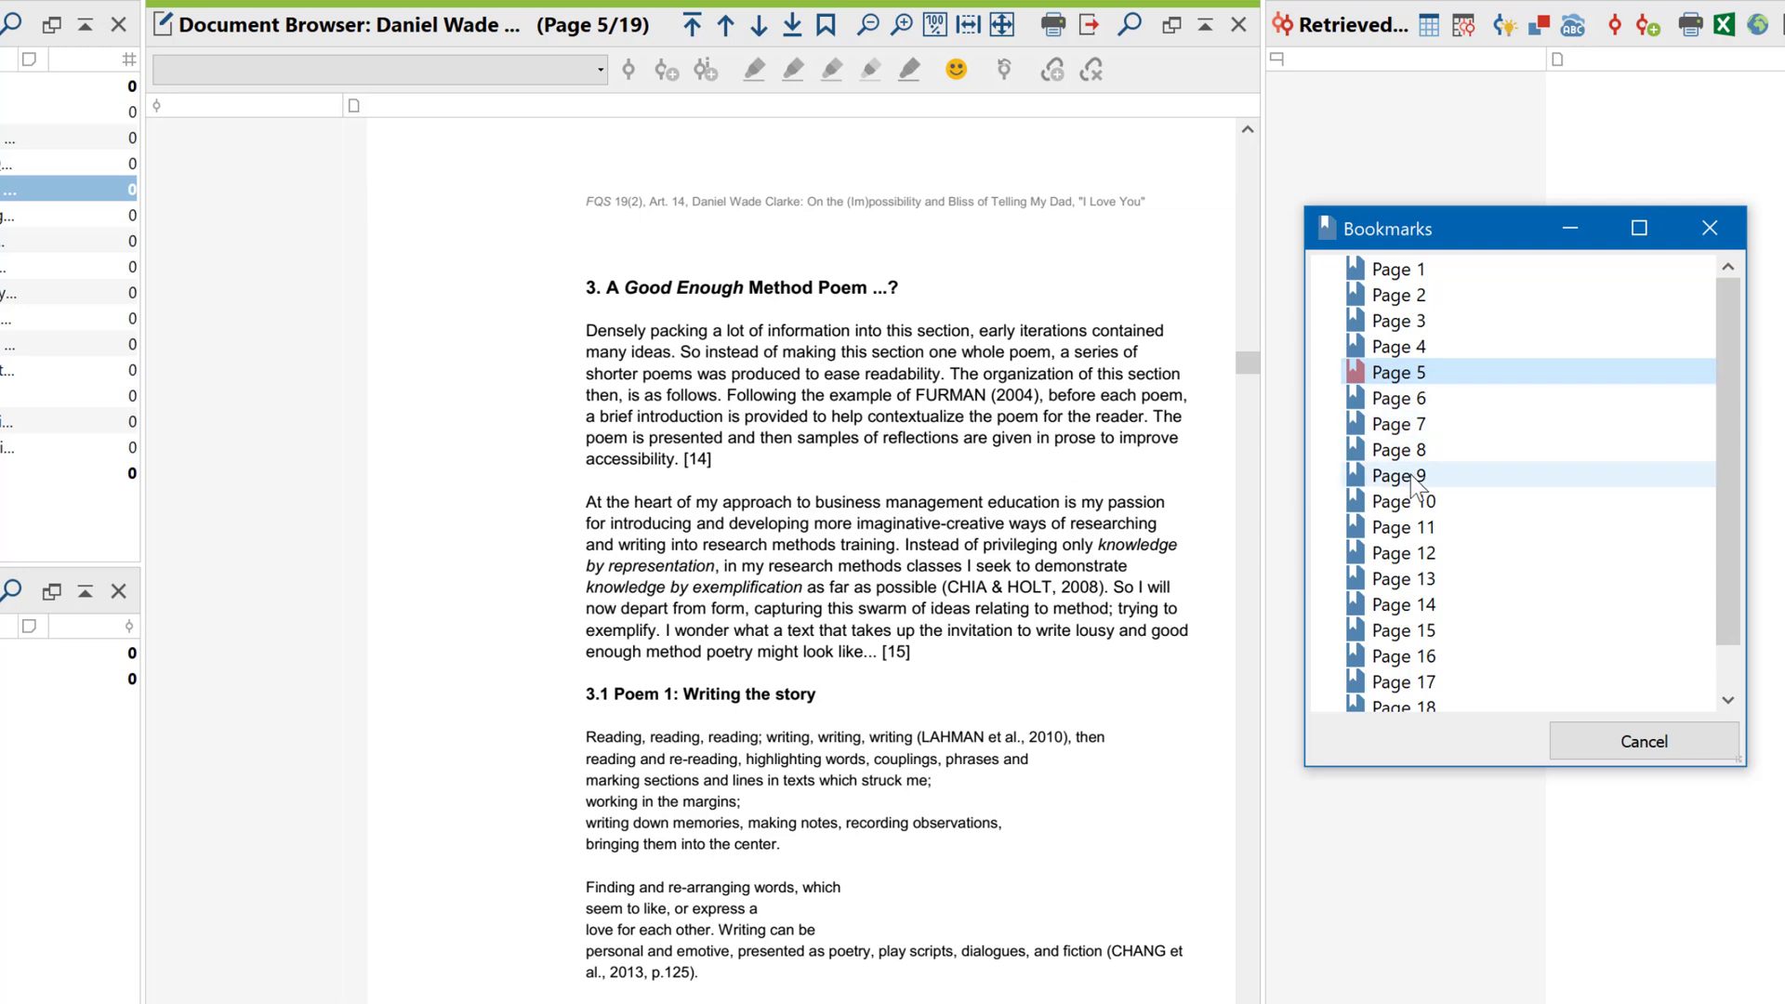
pyautogui.click(1411, 477)
pyautogui.click(1425, 555)
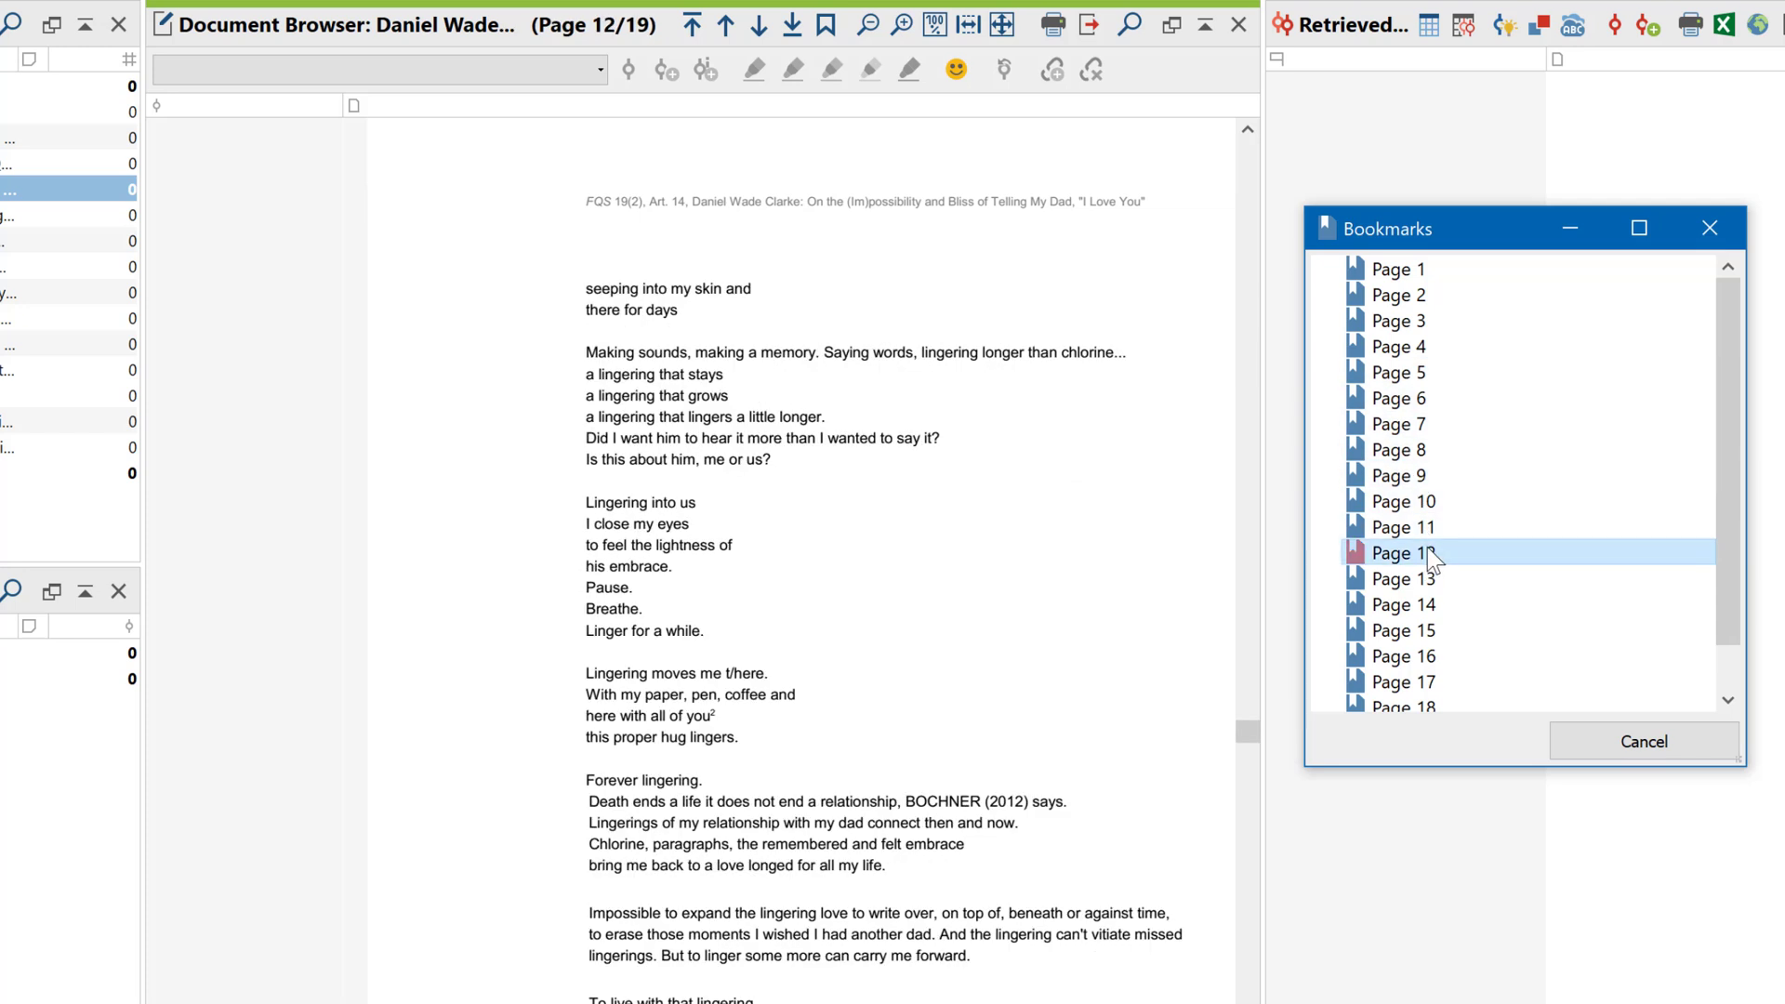
pyautogui.click(1391, 275)
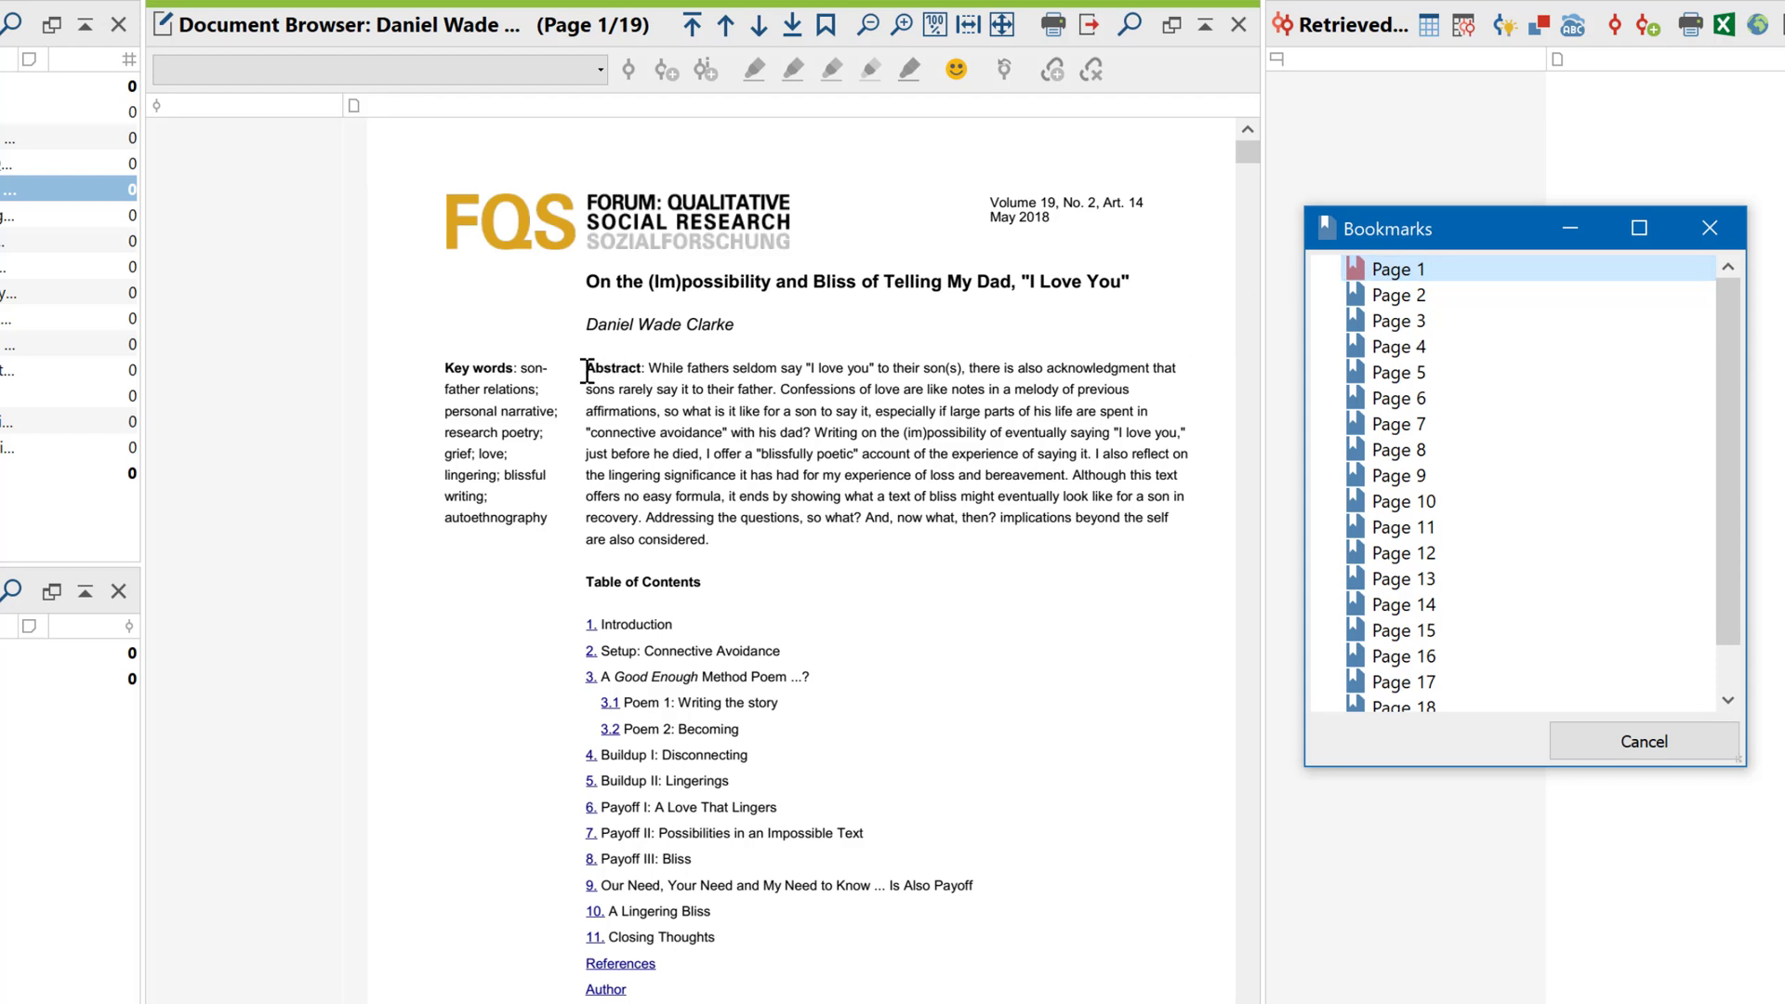
# Step: Code the entire abstract paragraph on page 1 with a new code named "Abstract"
pyautogui.moveTo(586, 369); pyautogui.dragTo(735, 556)
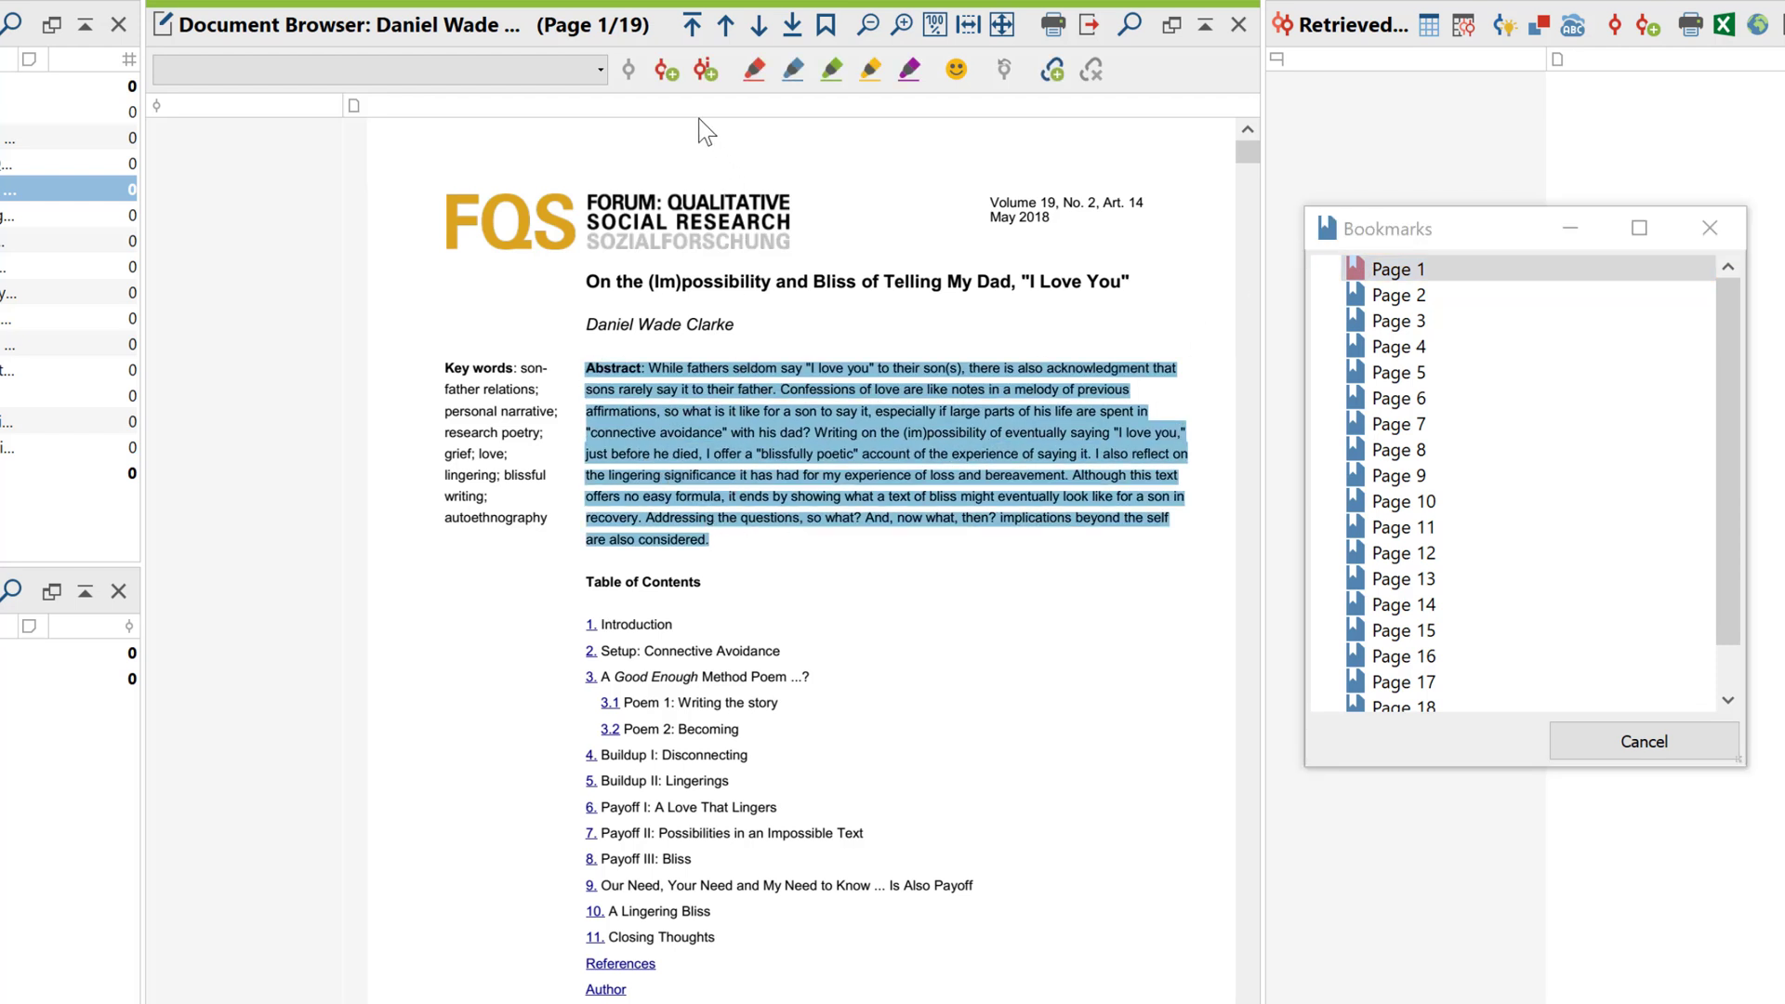
pyautogui.click(666, 73)
pyautogui.write('Abstract')
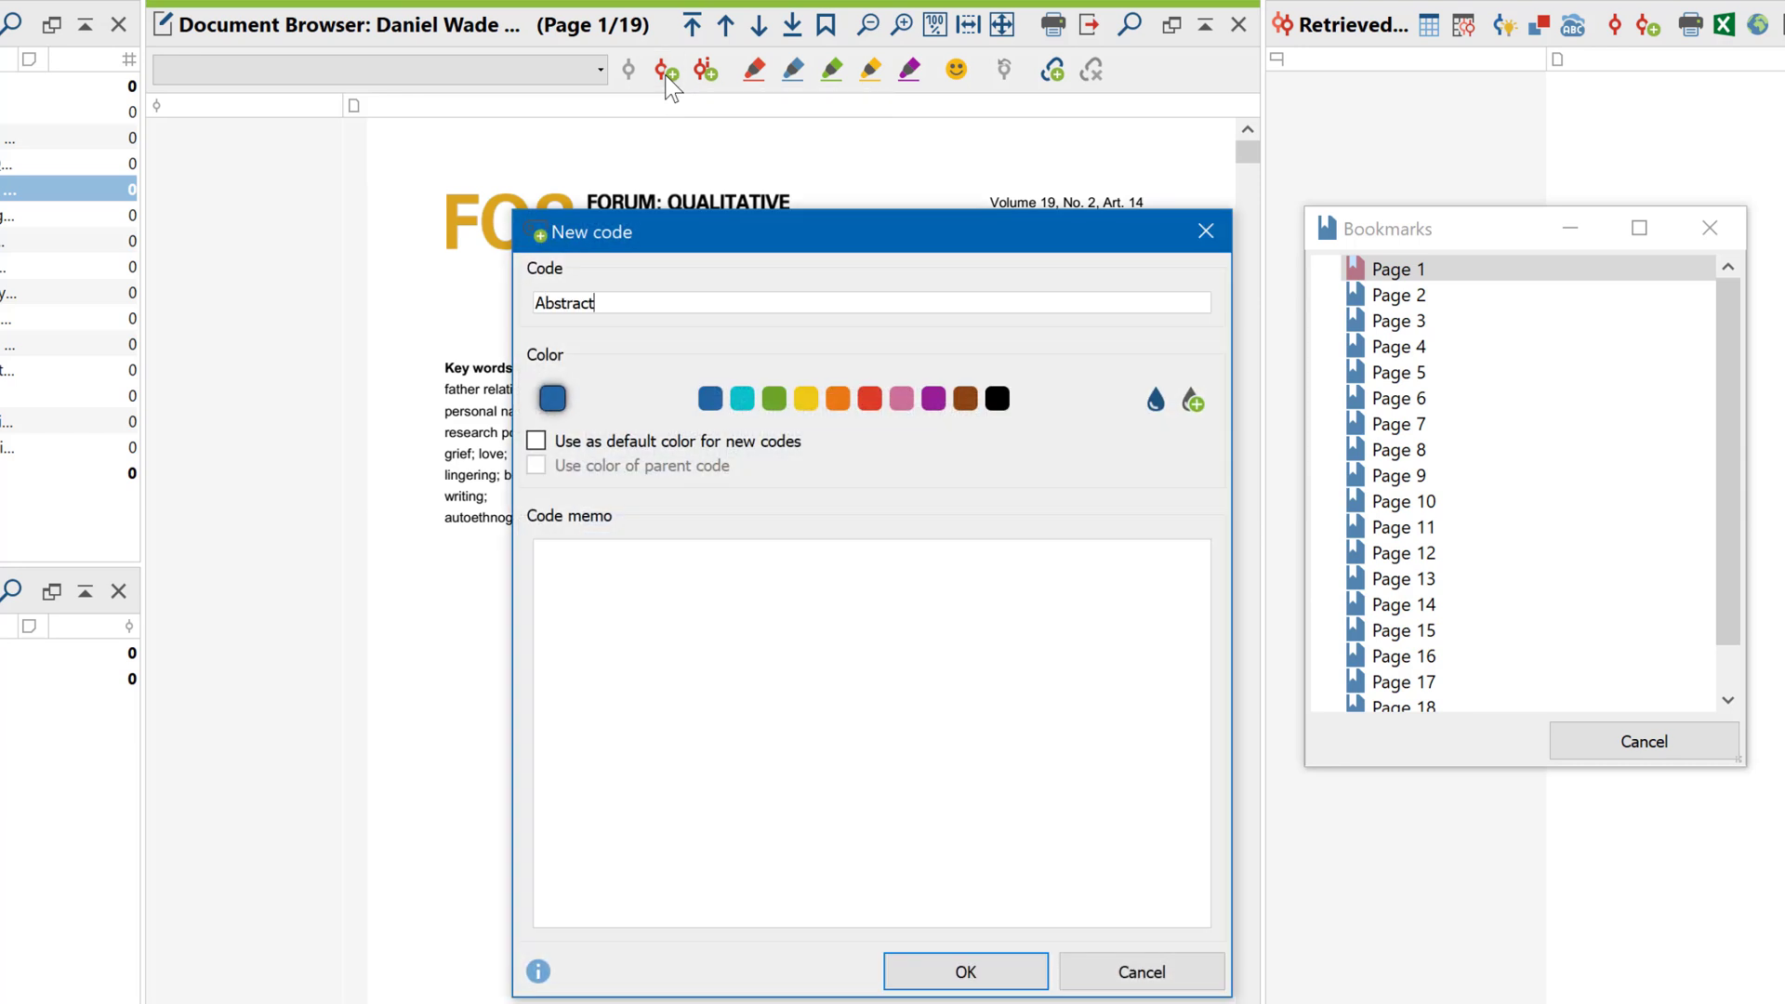
pyautogui.press('Return')
# Step: Mark the logo area in the page 1 header and code it with a new code named "FQS Logo"
pyautogui.moveTo(433, 181); pyautogui.dragTo(580, 239)
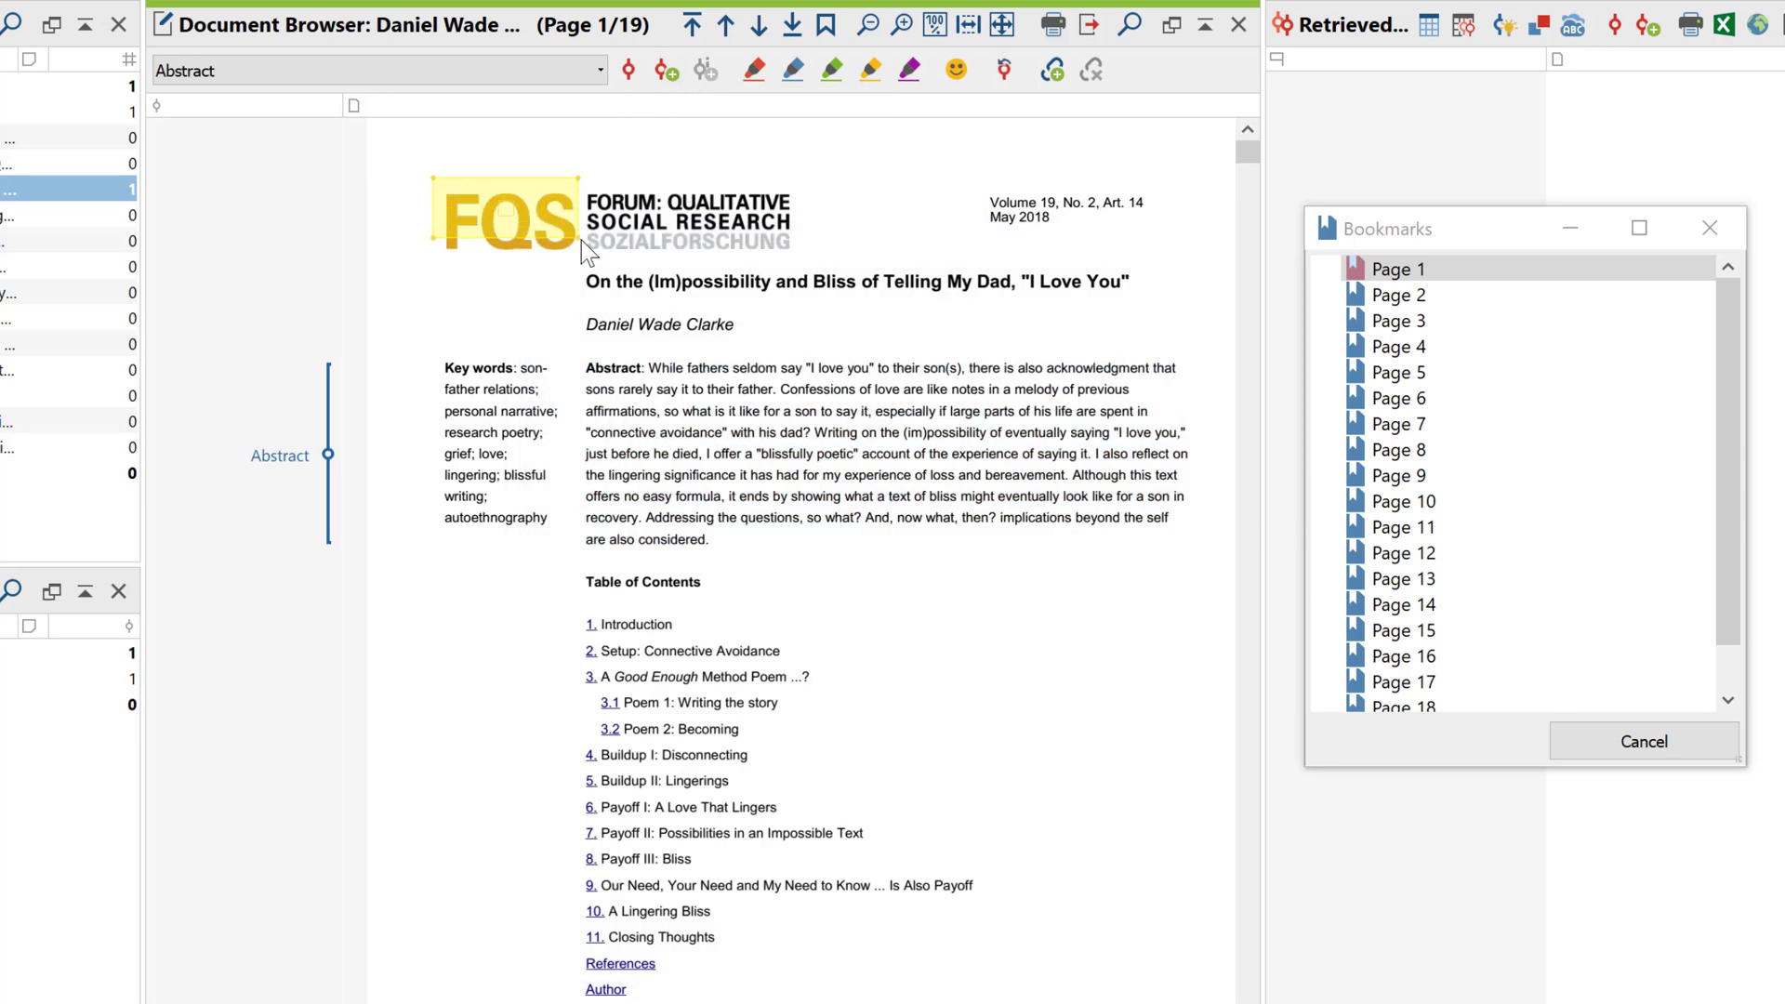
pyautogui.click(667, 78)
pyautogui.write('FQS Logo')
pyautogui.press('Return')
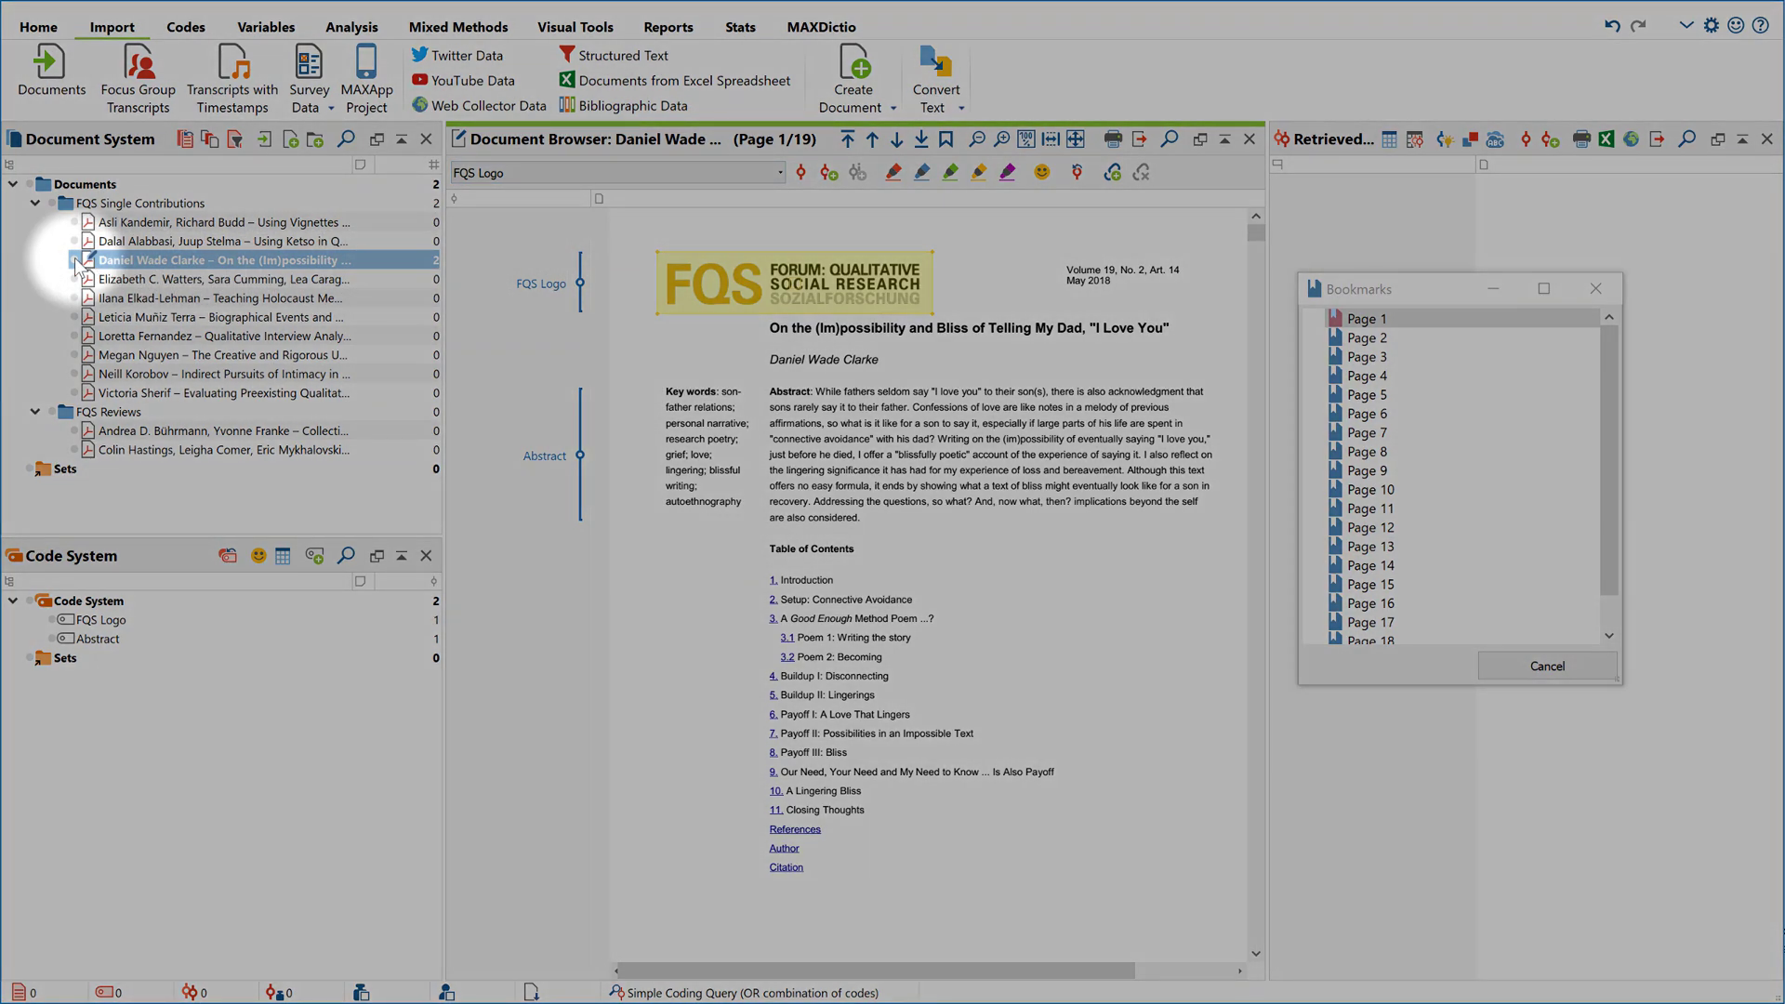
# Step: Activate the open article and the whole code system to retrieve its coded segments, and close the Bookmarks window
pyautogui.click(74, 260)
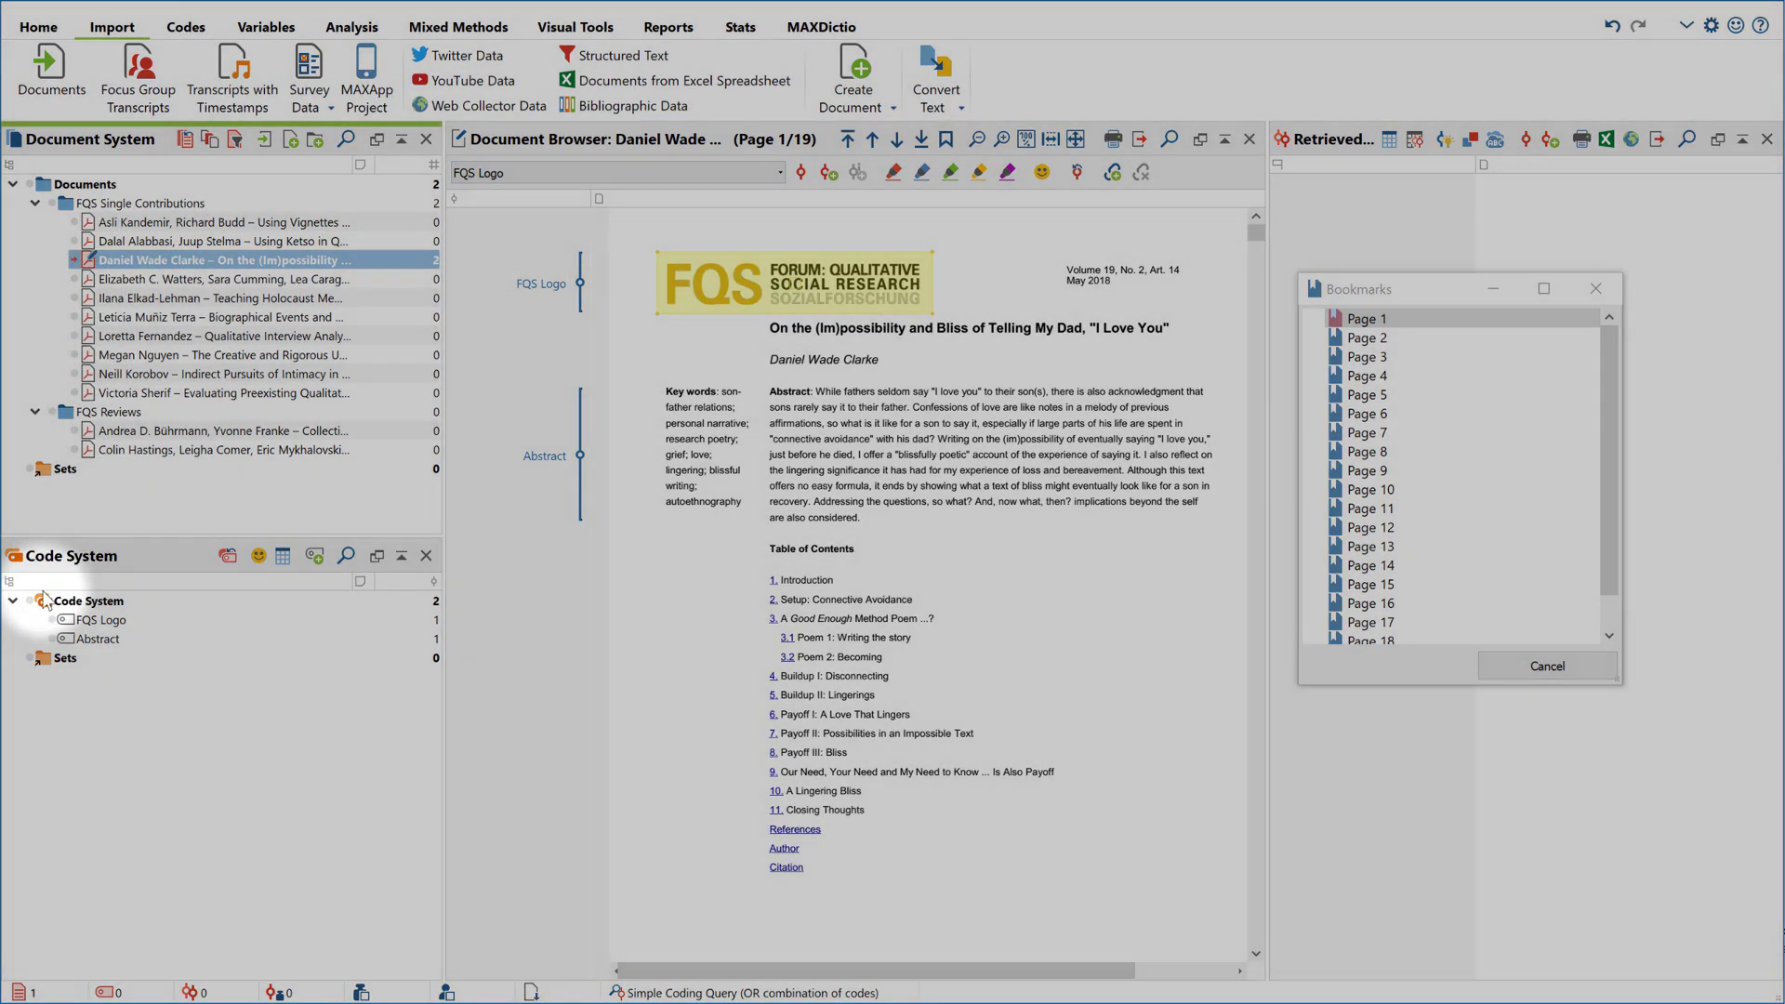
pyautogui.click(30, 601)
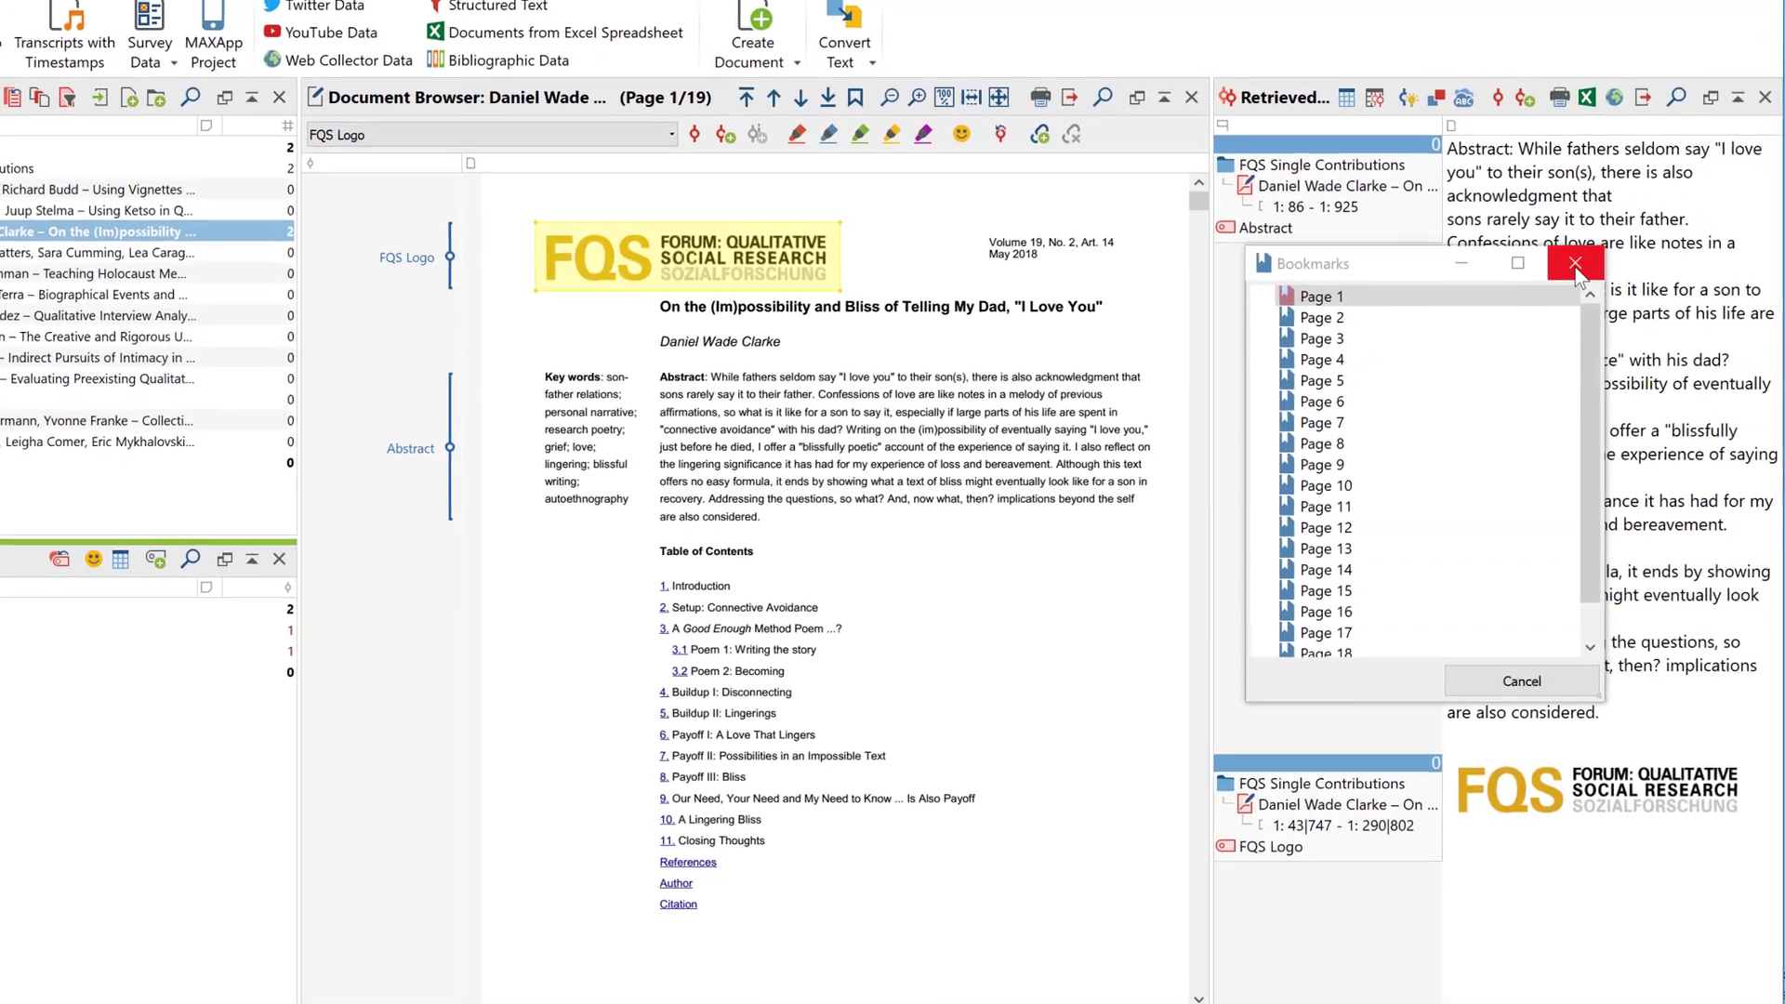
pyautogui.click(1574, 265)
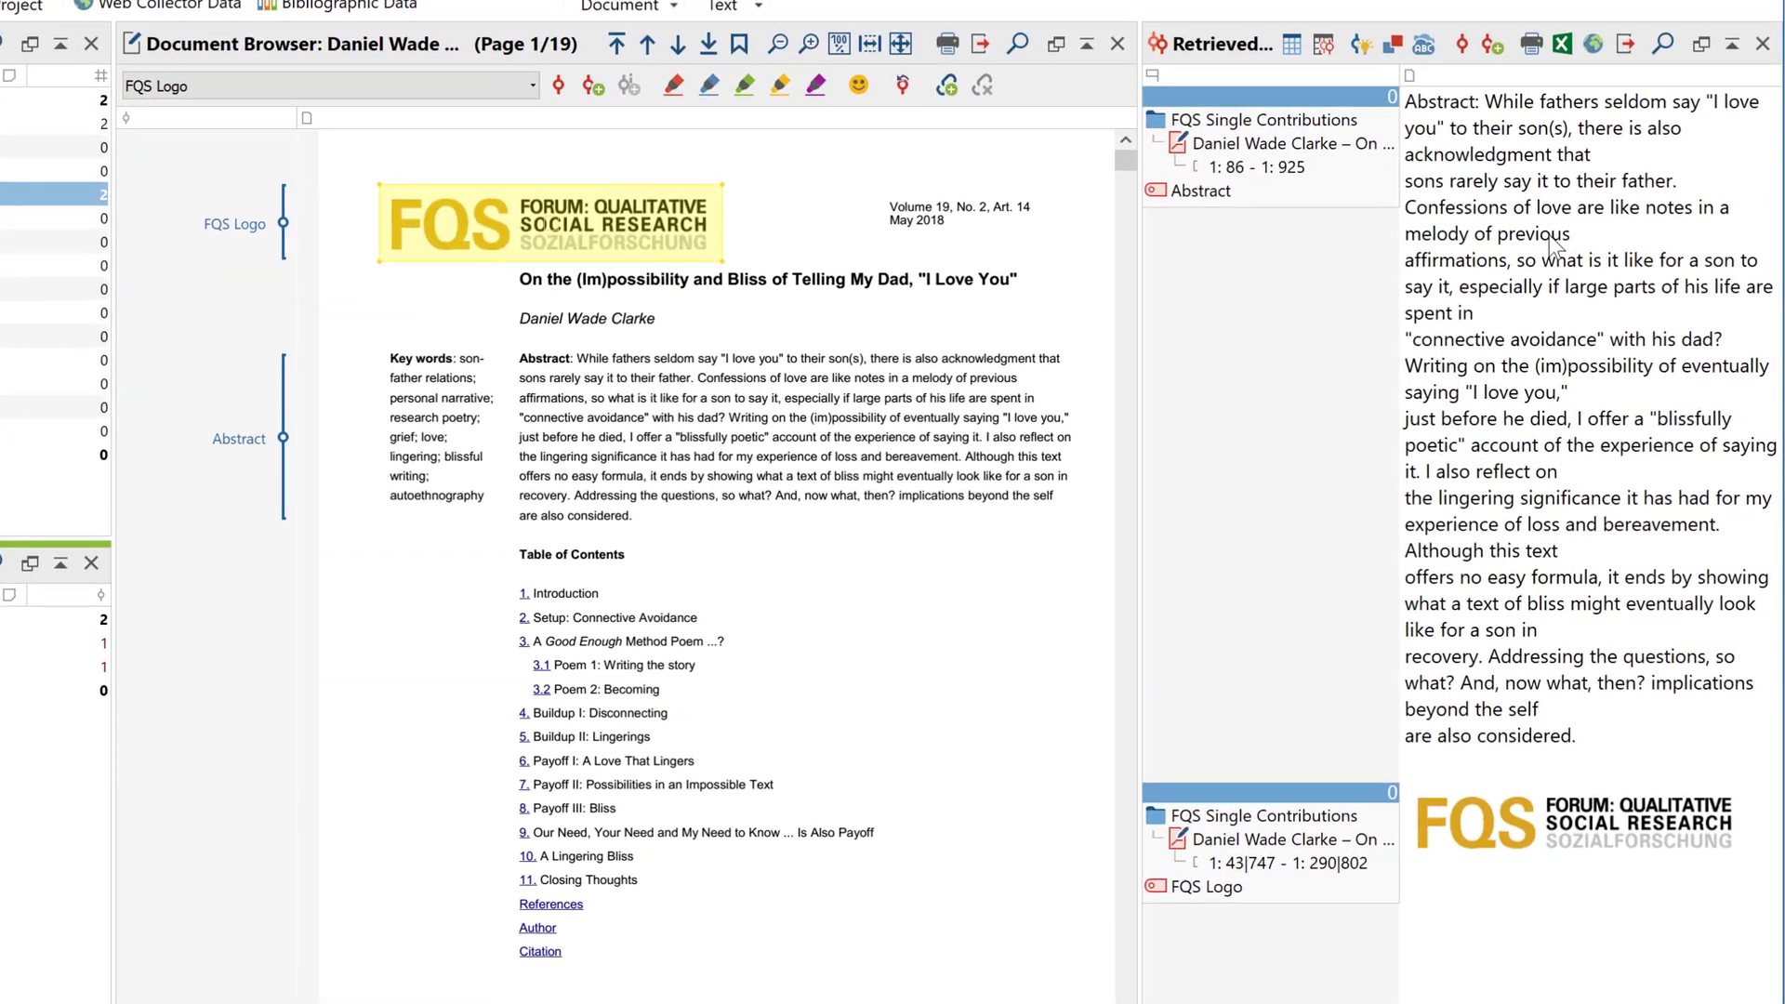
# Step: Locate the retrieved Abstract and FQS Logo segments at their original places in the article
pyautogui.click(1351, 171)
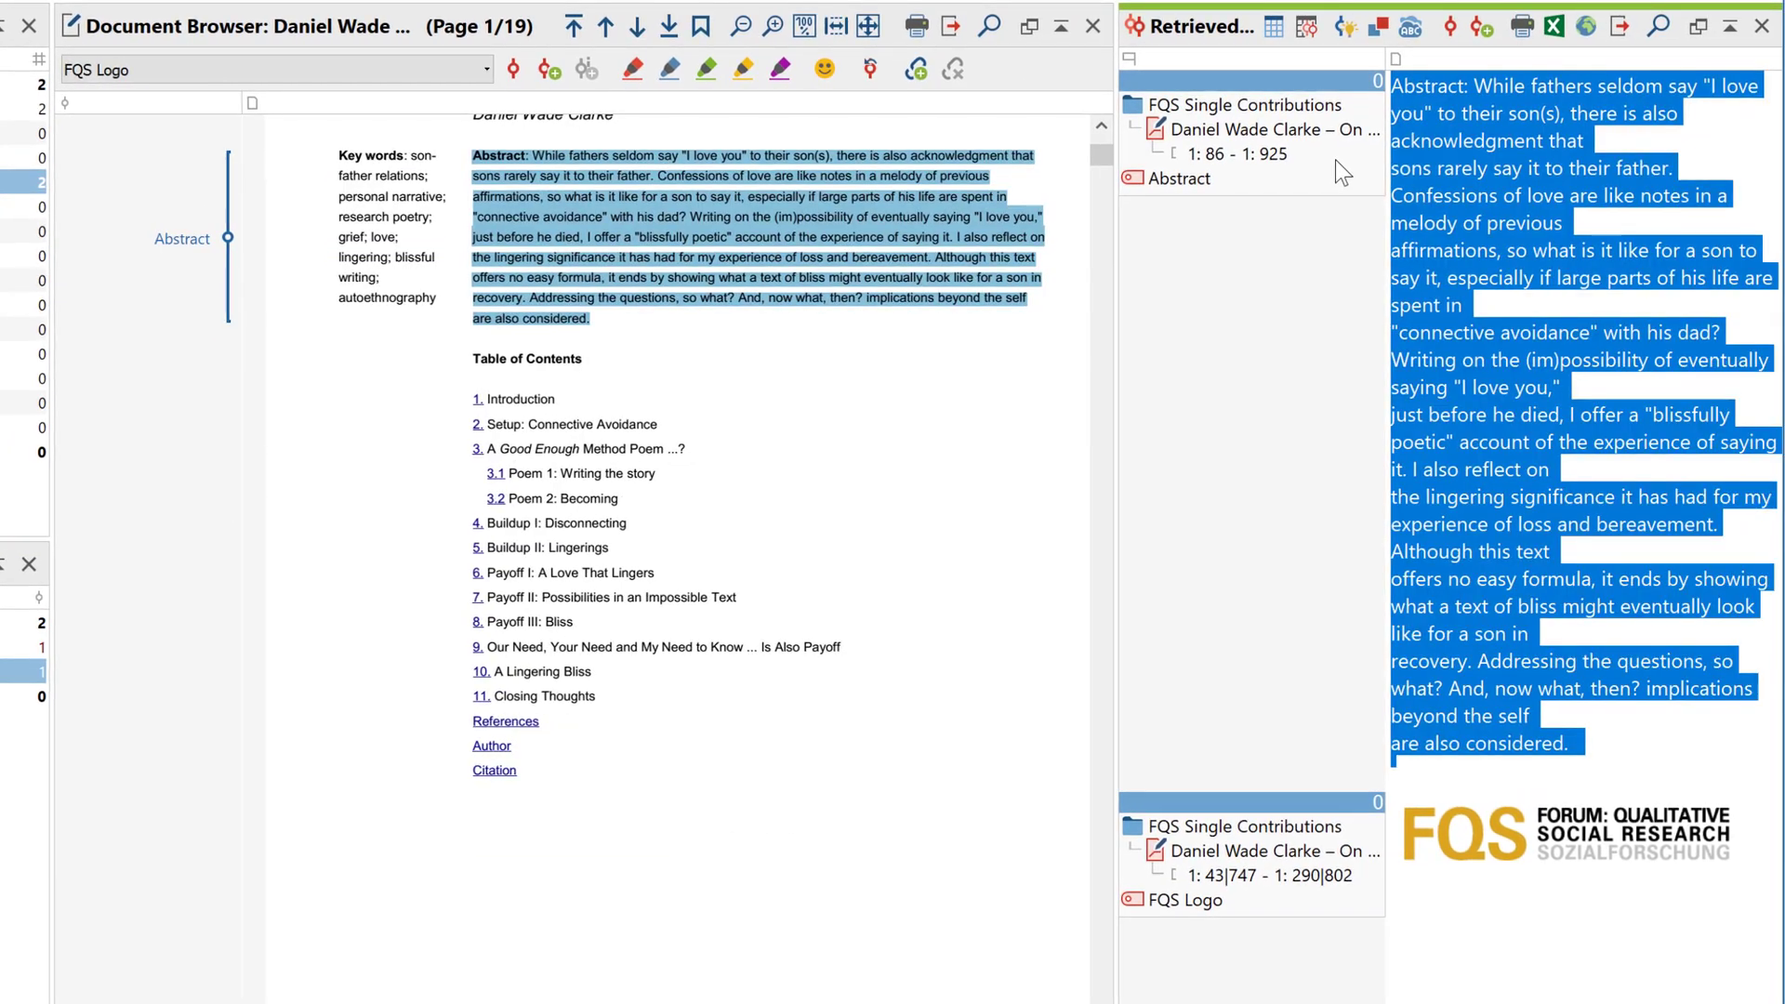
pyautogui.click(1313, 878)
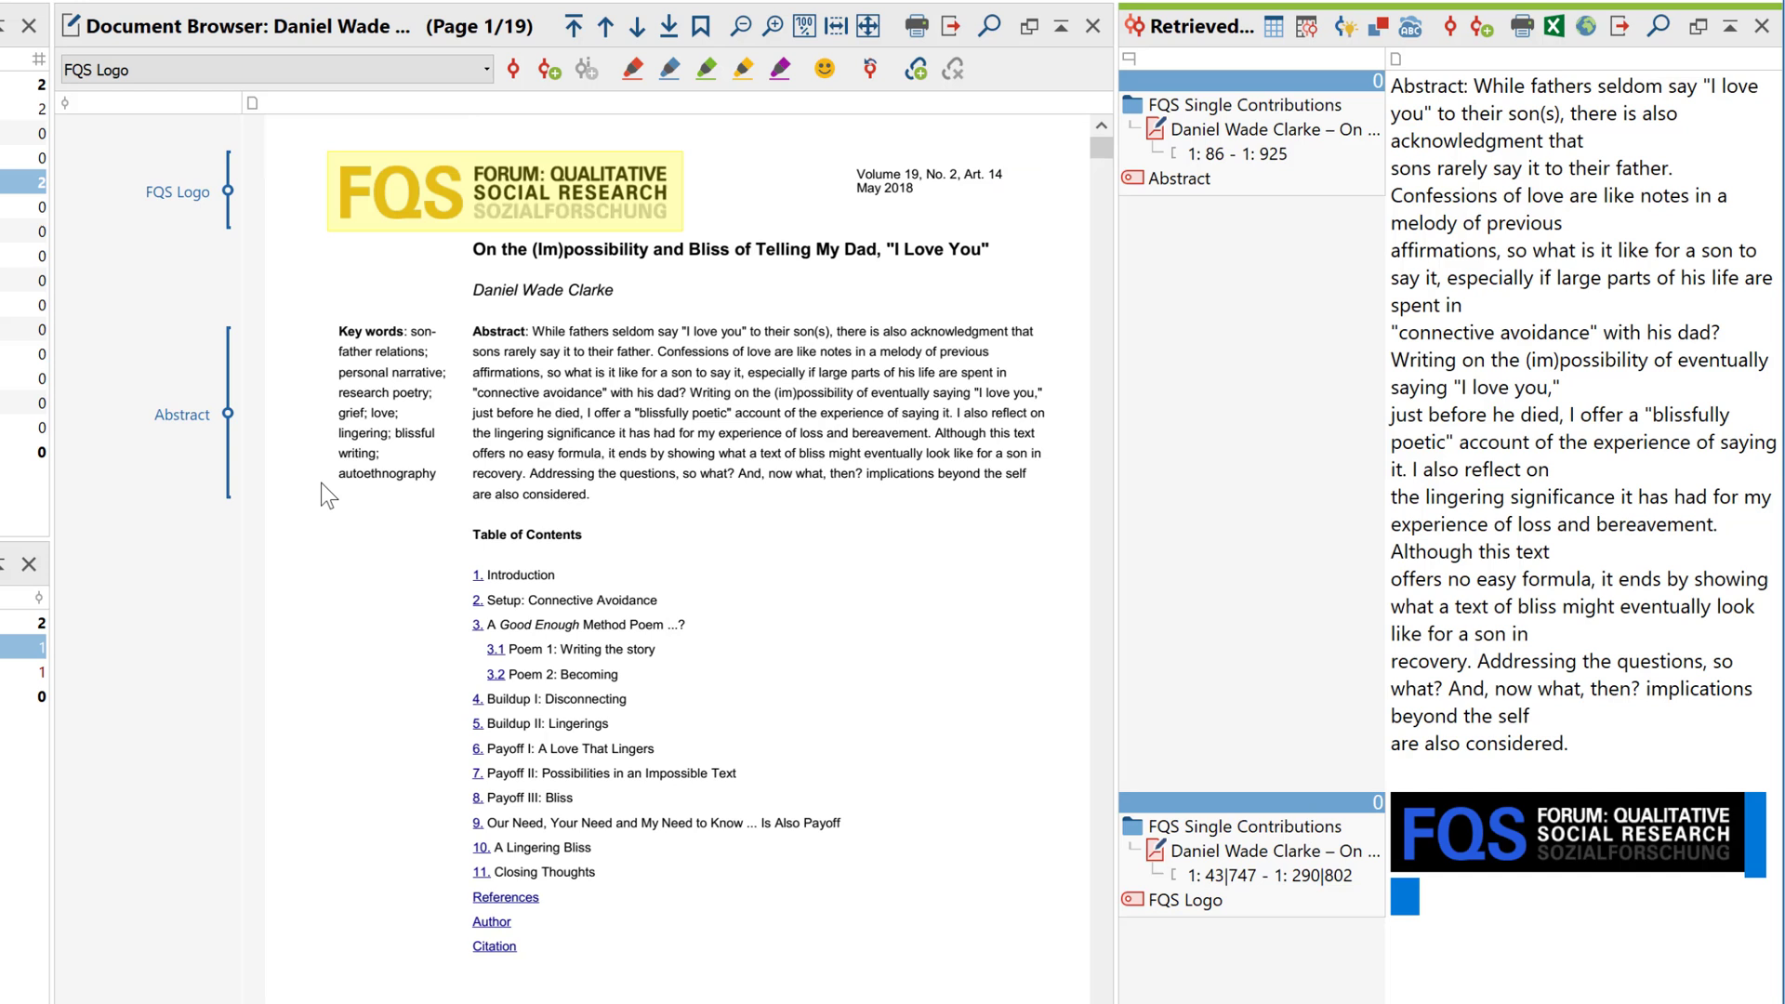
# Step: Attach a memo with "first impression sounds good" to the coded abstract and give it the green memo symbol
pyautogui.click(192, 417)
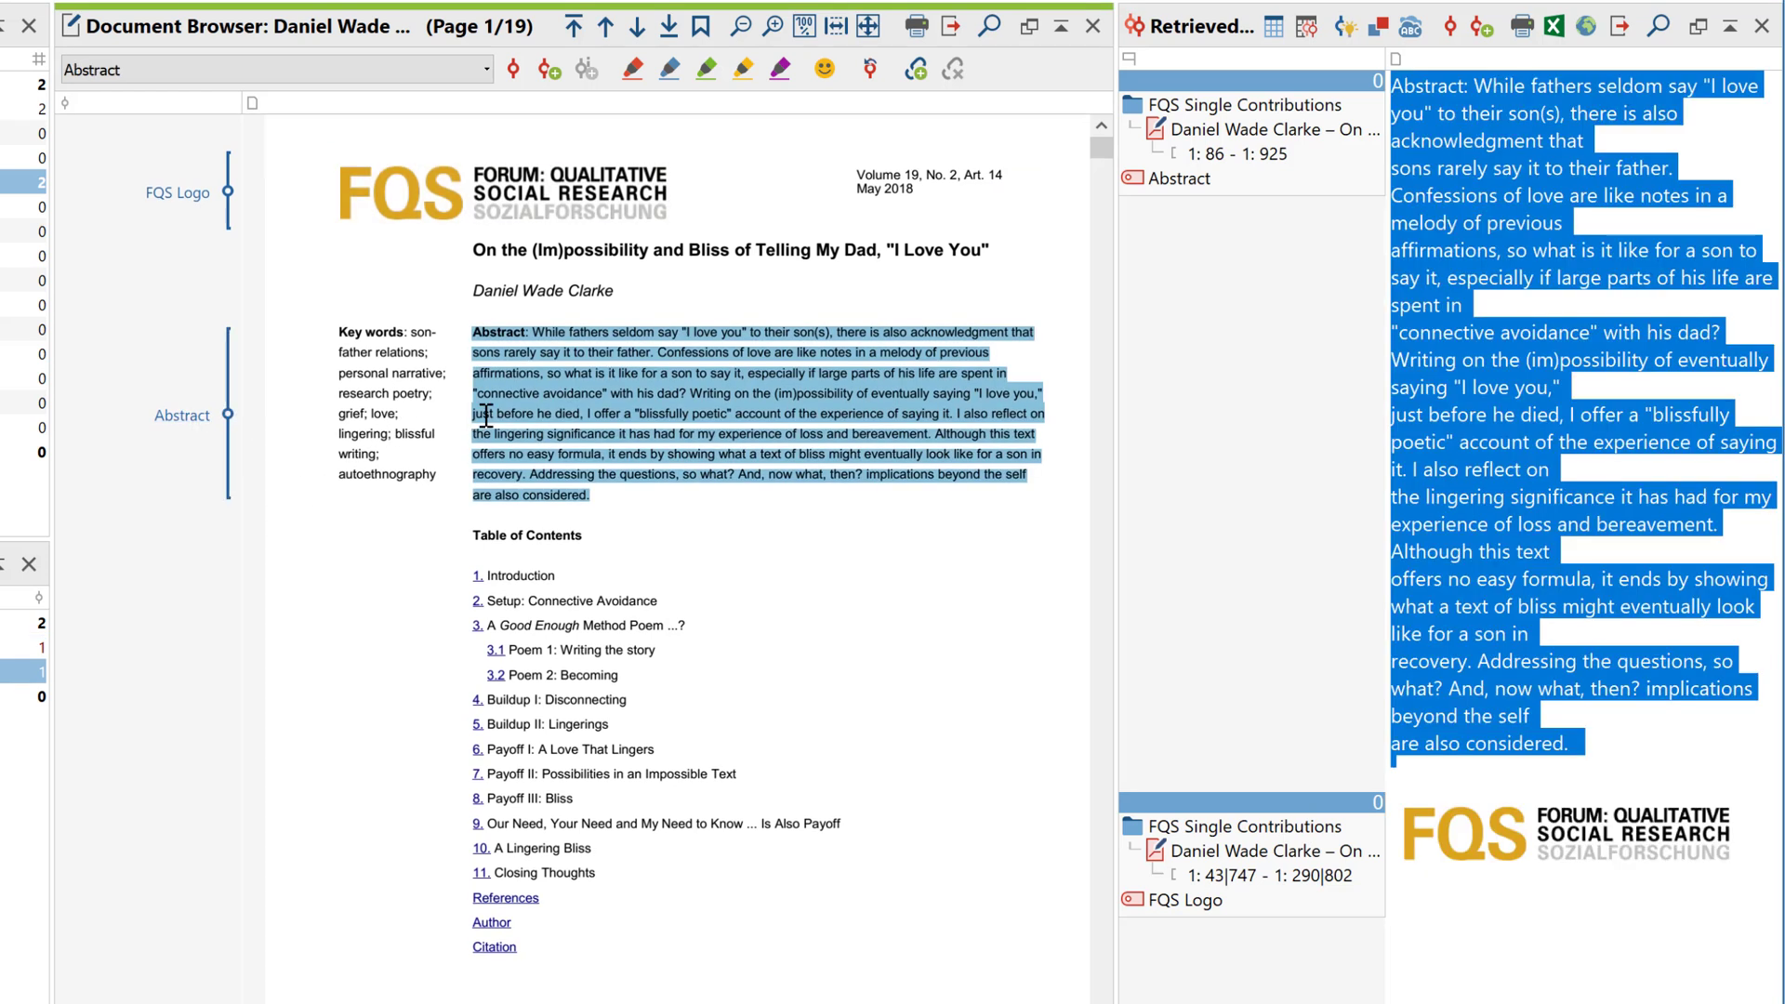
pyautogui.rightClick(537, 399)
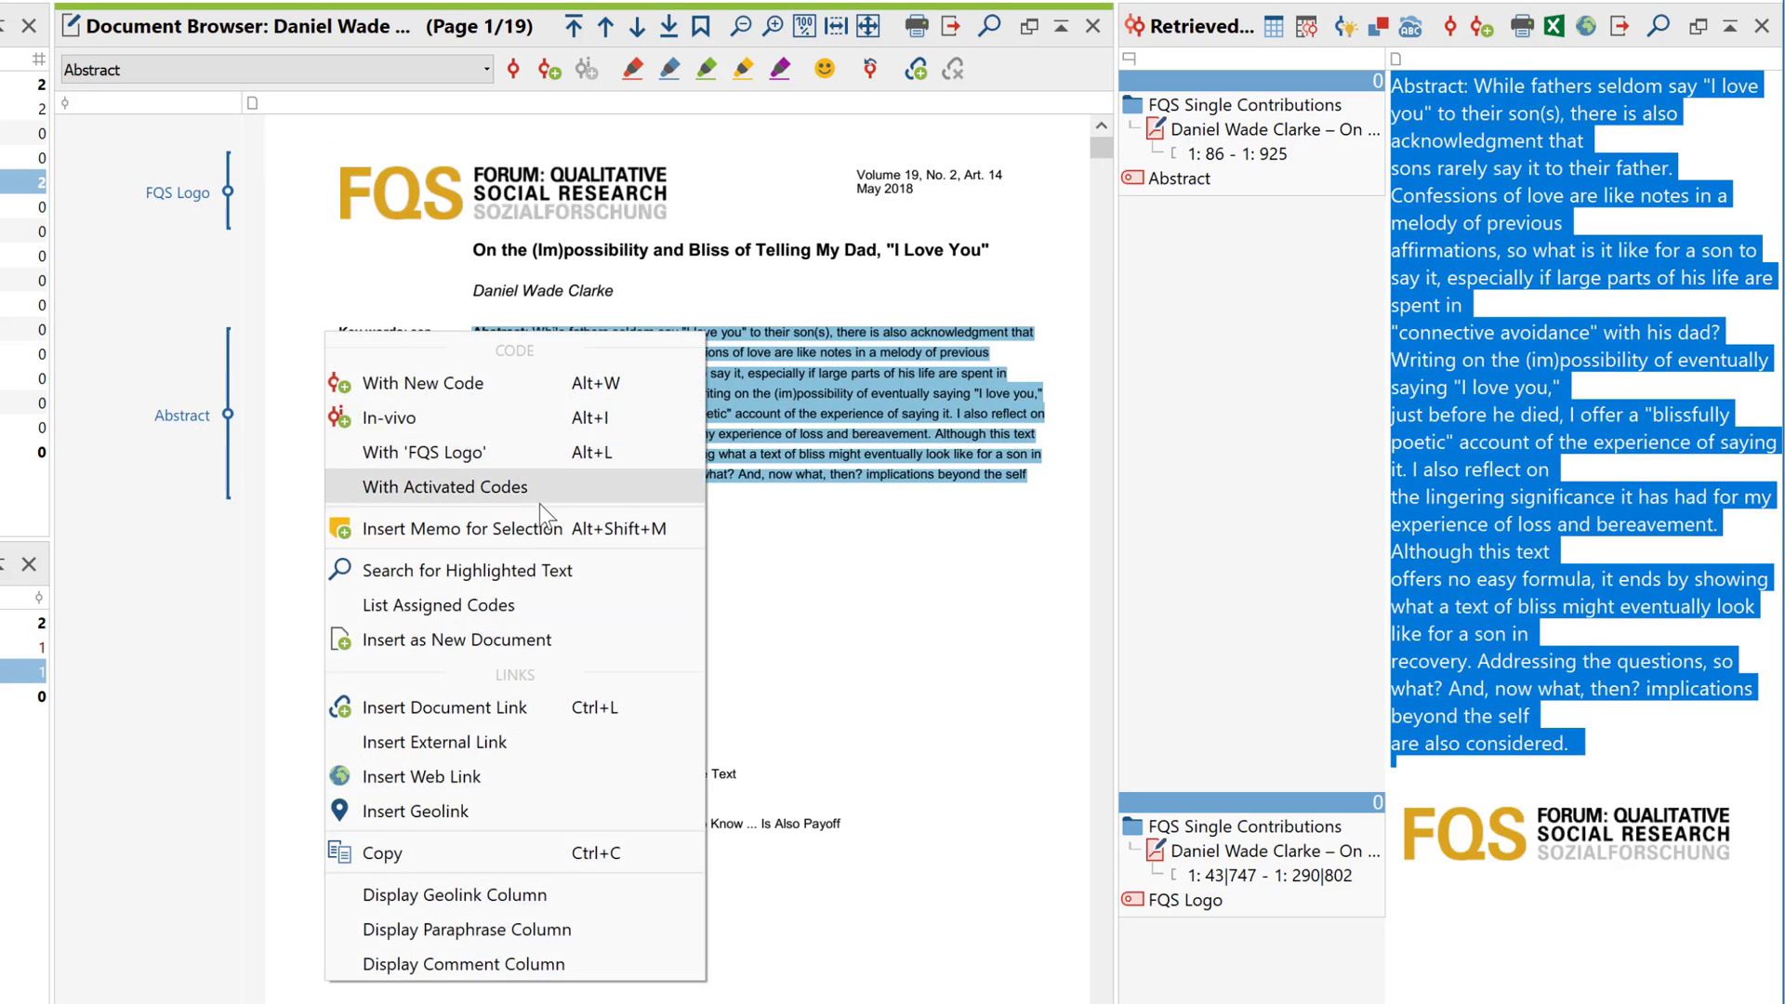
pyautogui.click(539, 530)
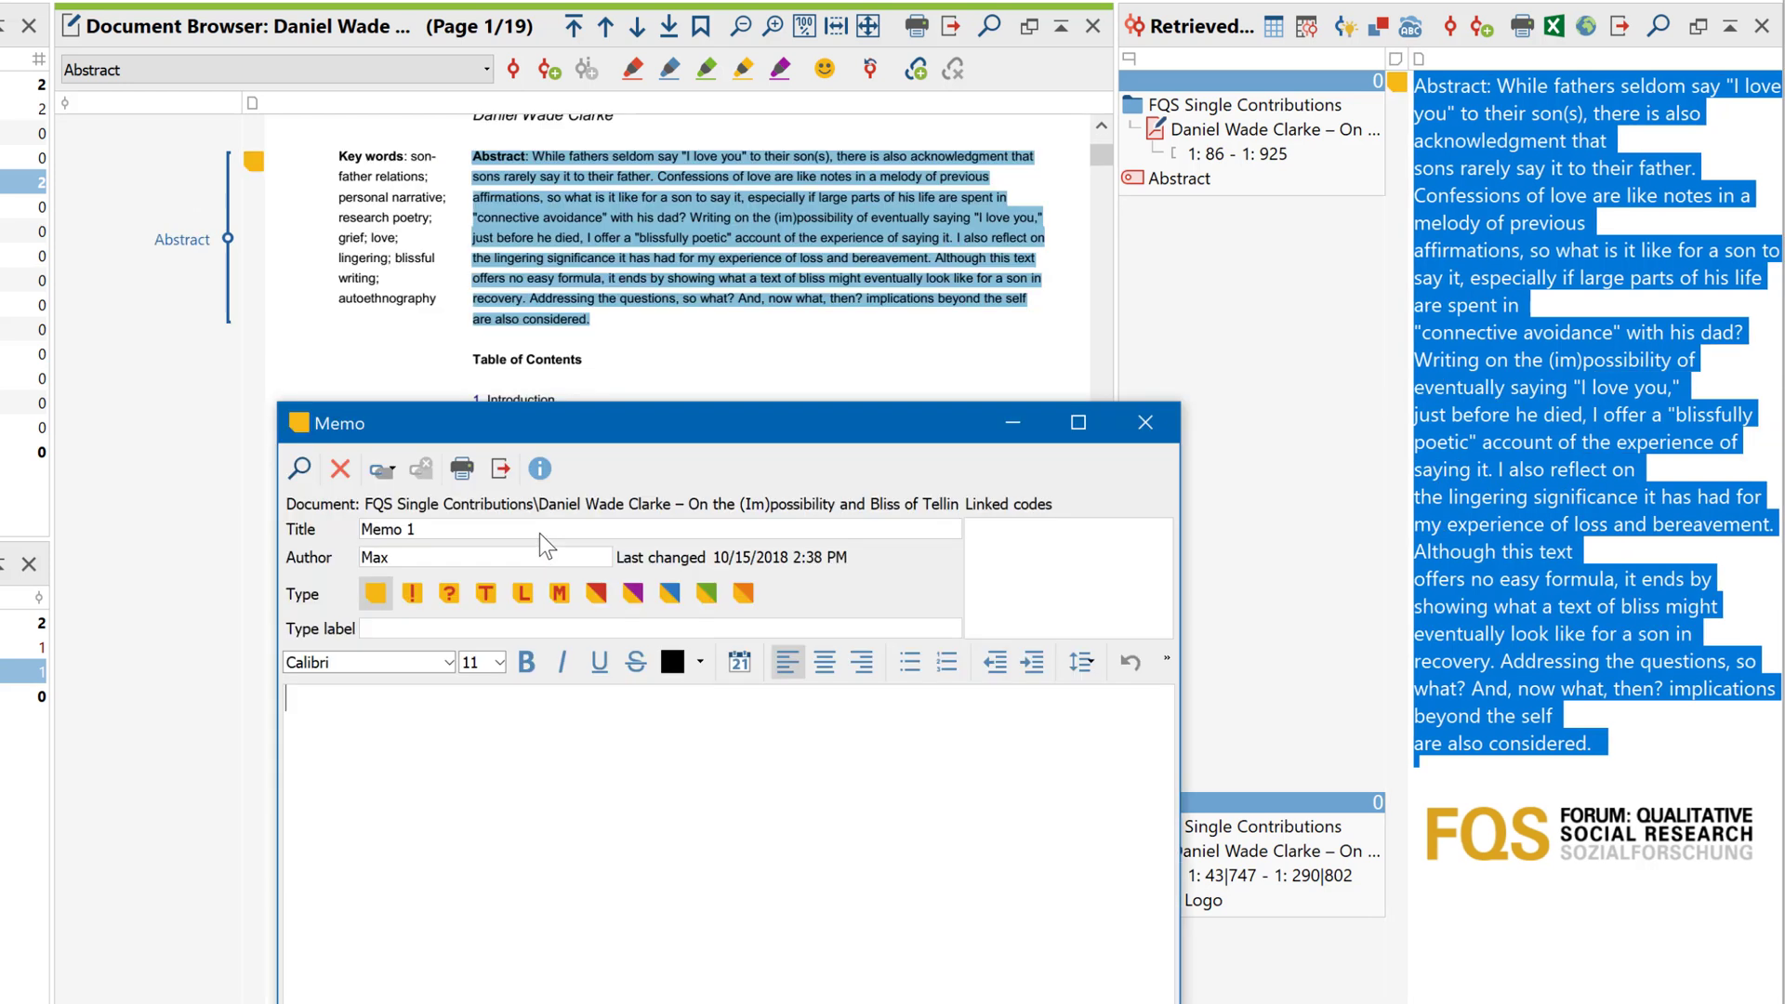
pyautogui.write('first impression sounds good')
pyautogui.click(706, 592)
pyautogui.click(1145, 422)
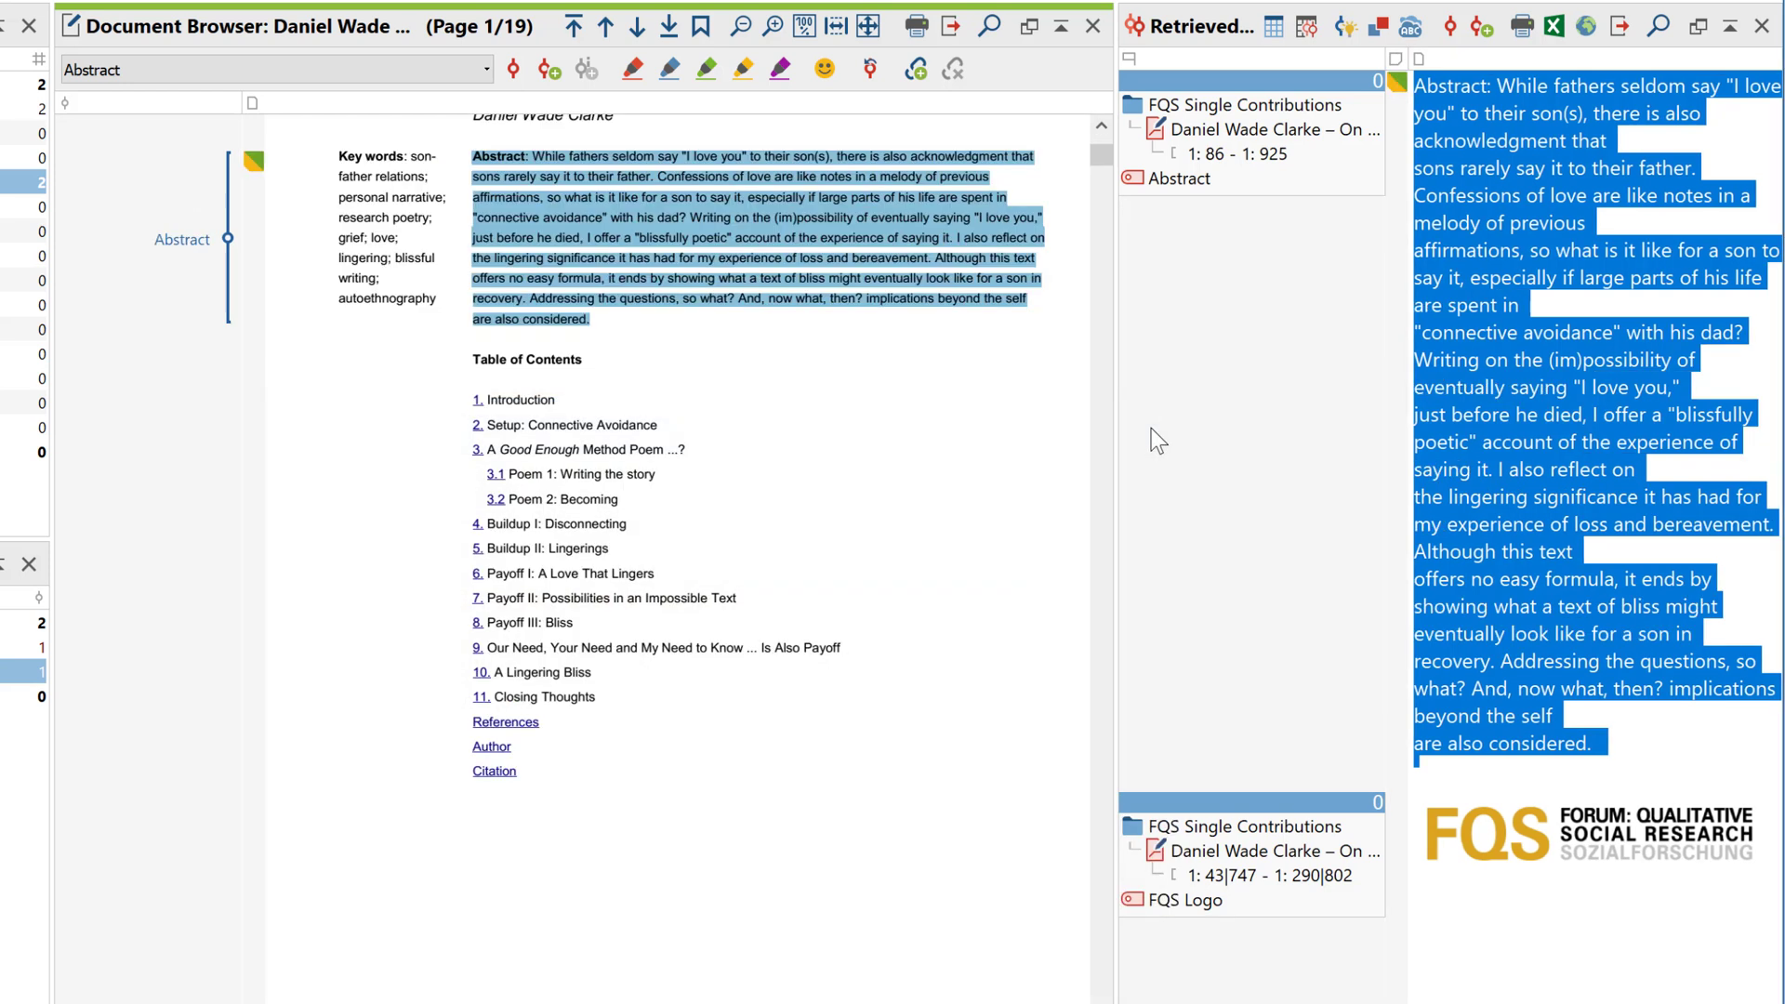
pyautogui.moveTo(249, 164)
pyautogui.rightClick(543, 210)
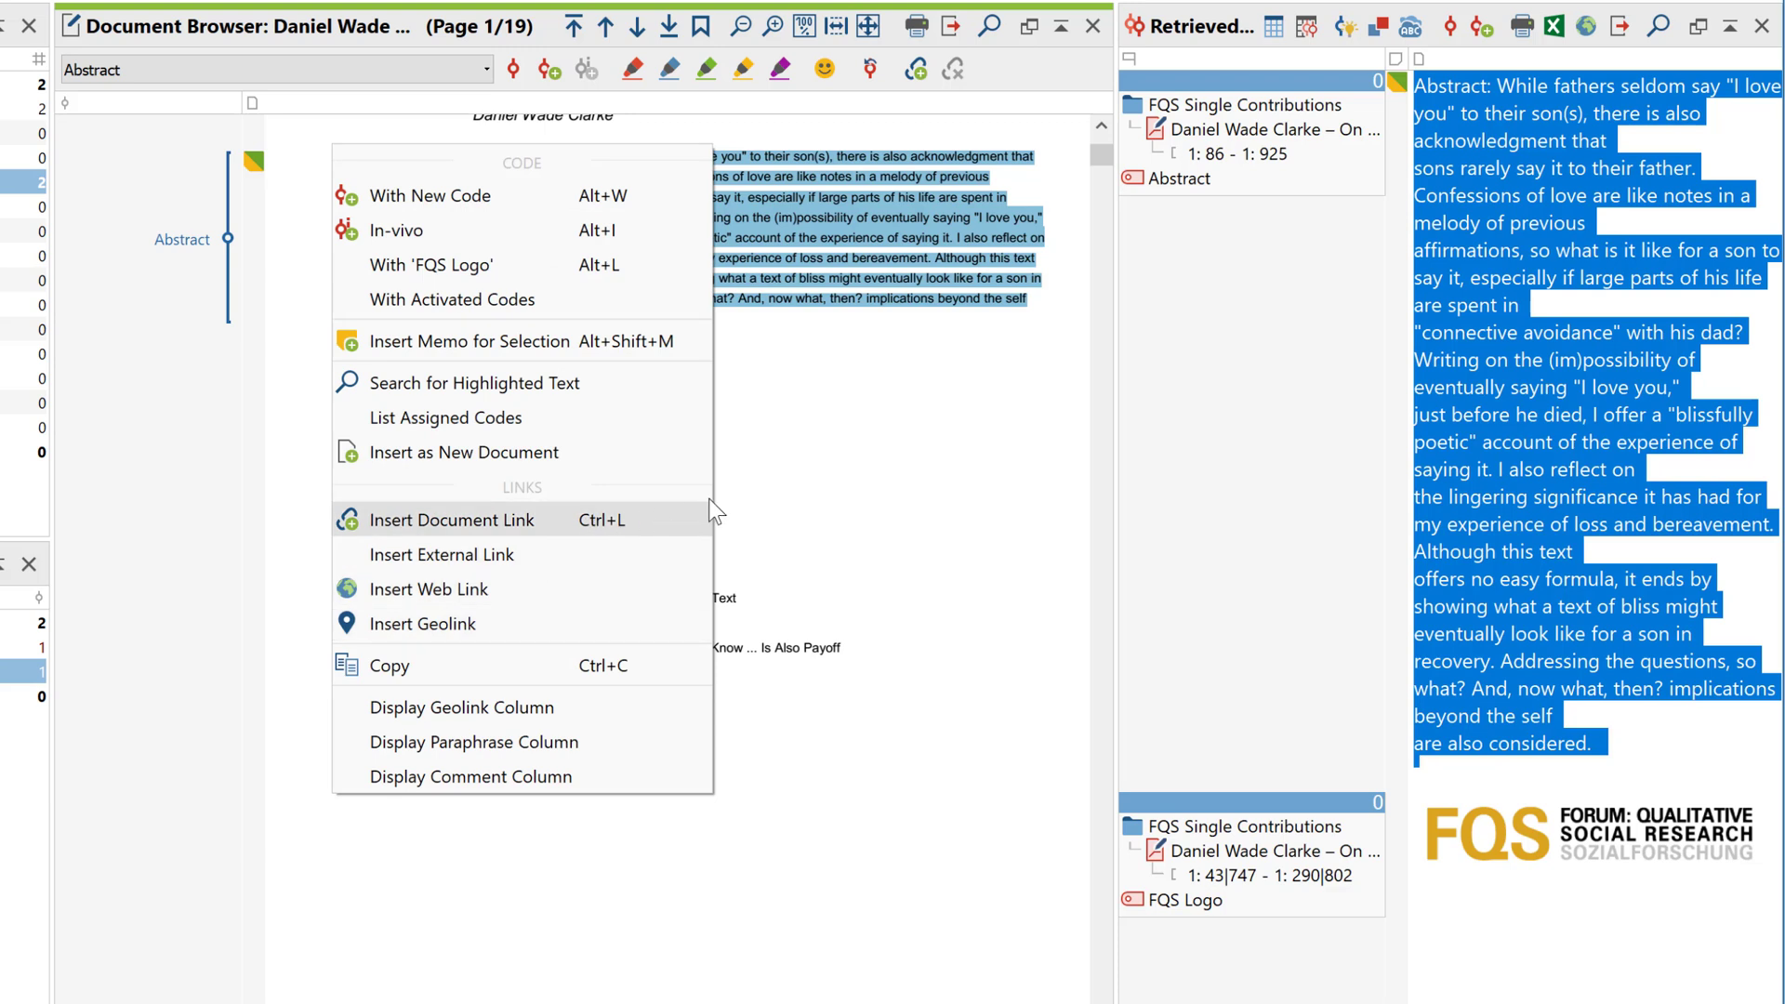
pyautogui.click(740, 504)
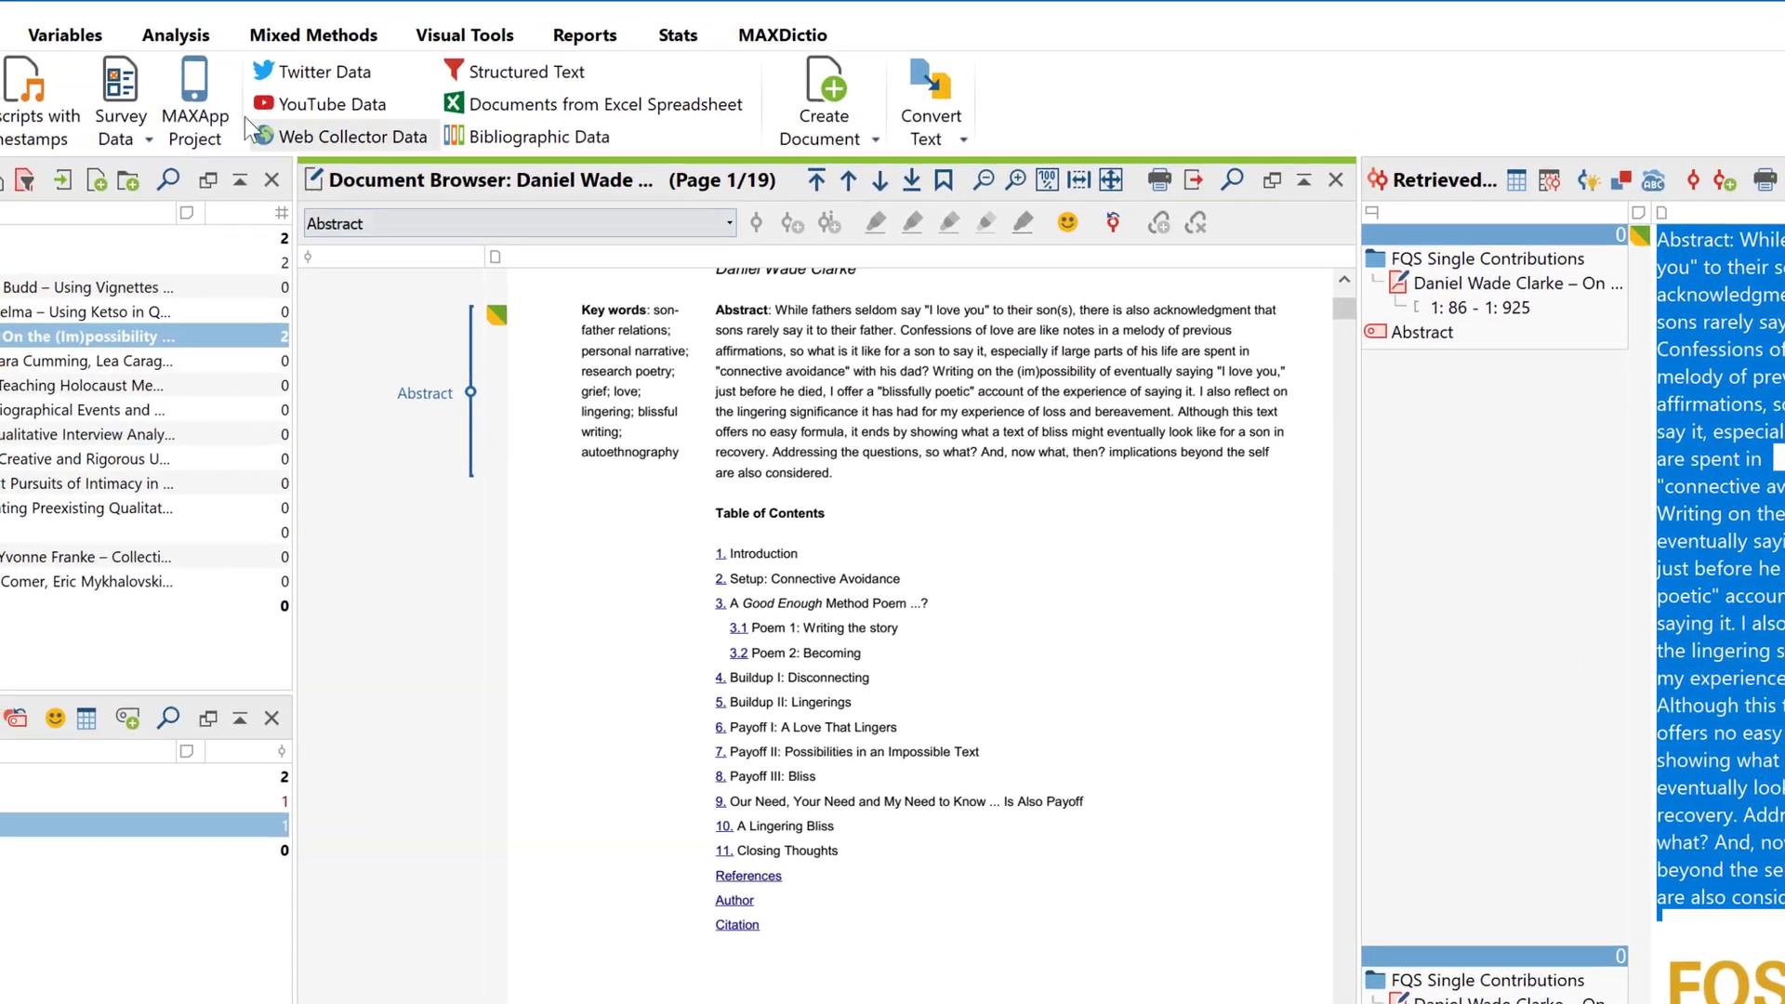
# Step: Turn on paraphrasing for the open article and close the Retrieved Segments window
pyautogui.click(168, 37)
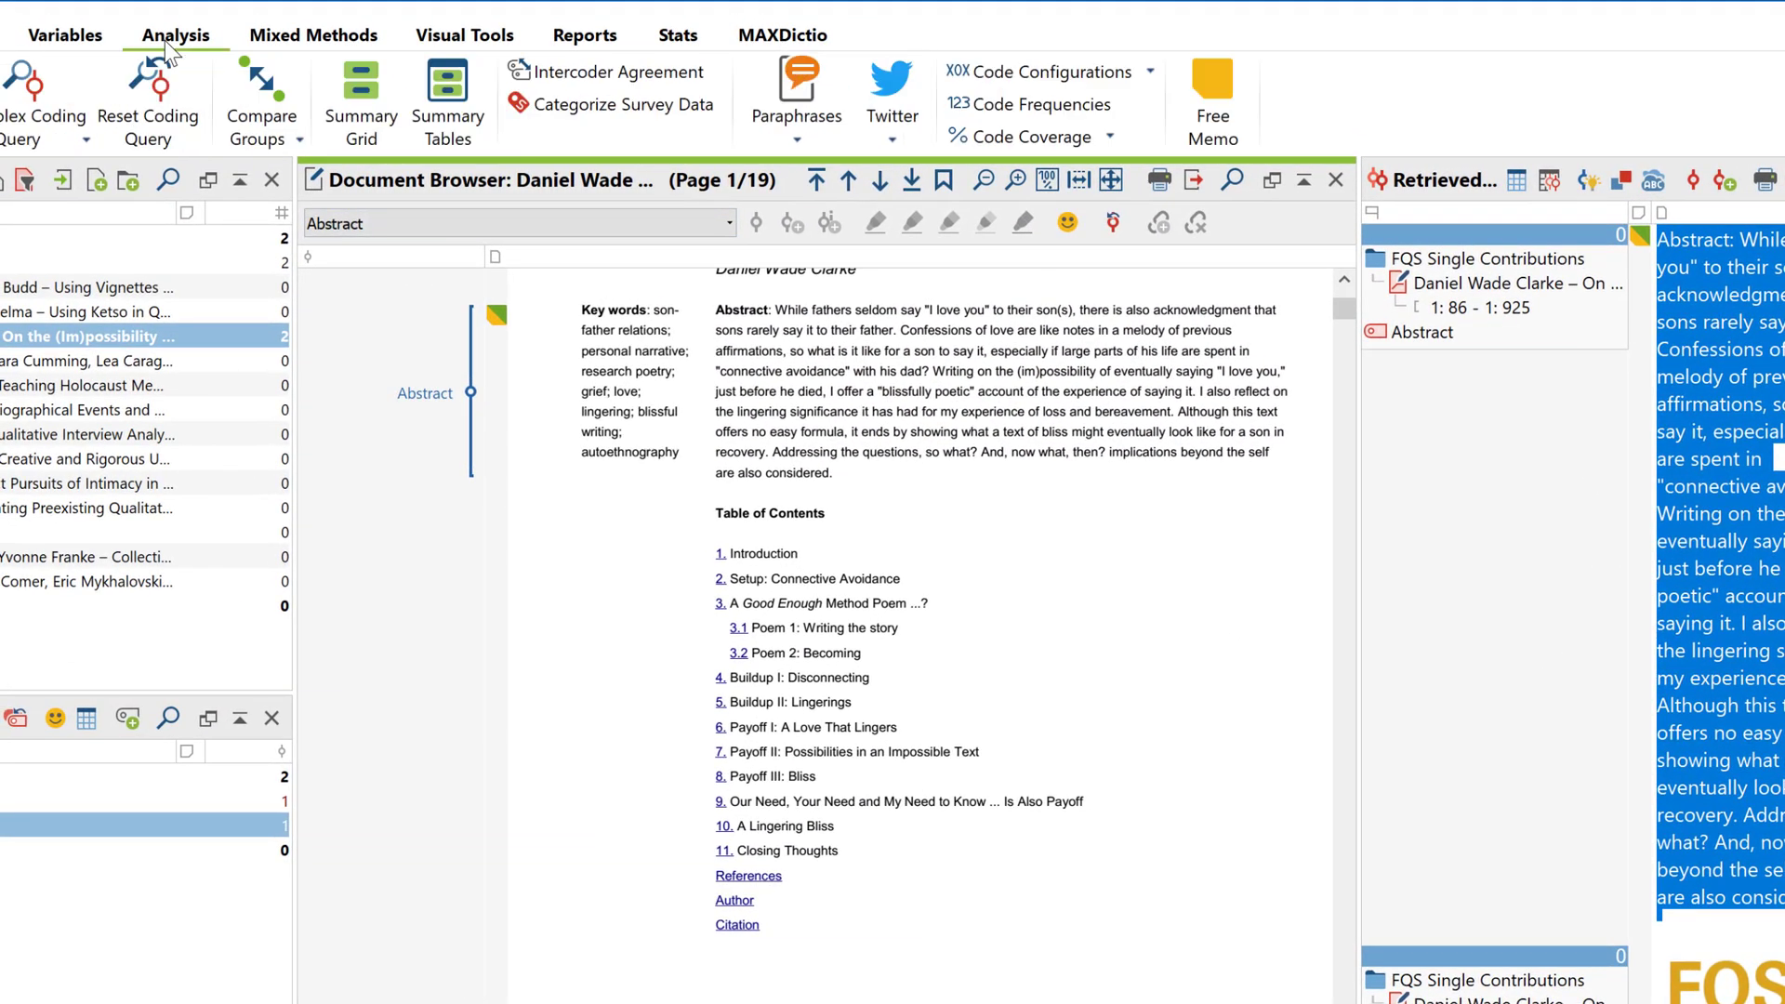
pyautogui.click(799, 143)
pyautogui.click(810, 177)
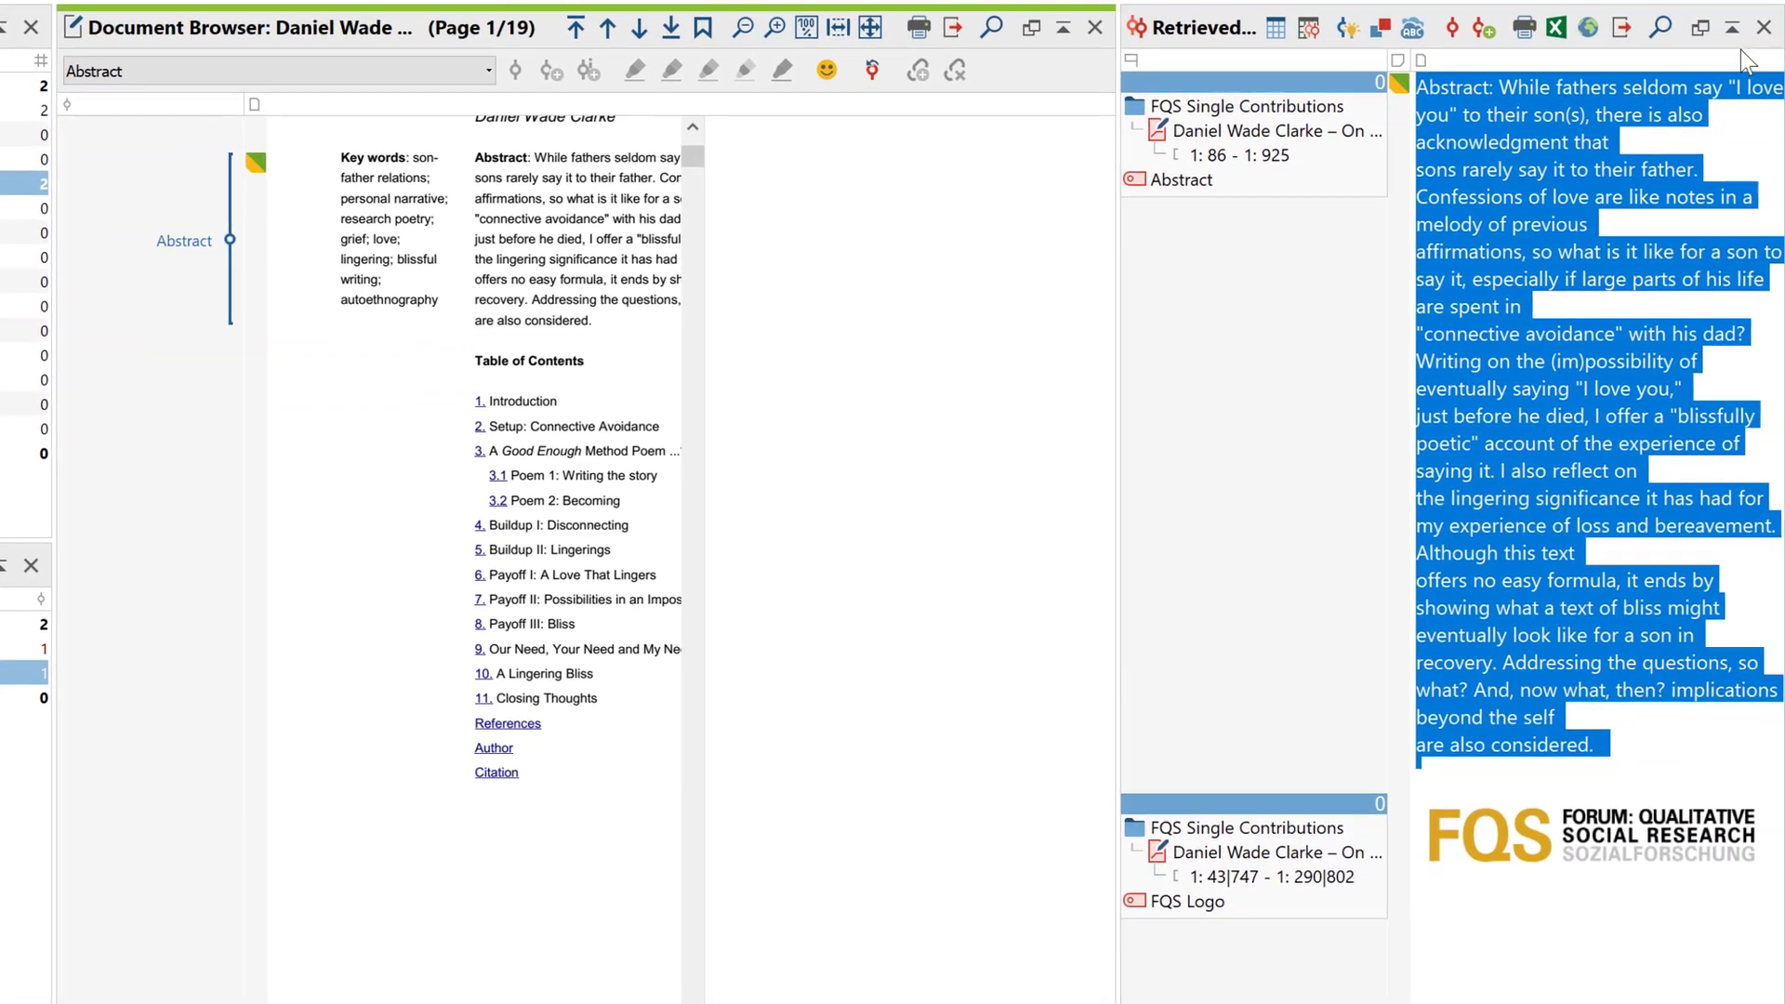
pyautogui.click(1759, 28)
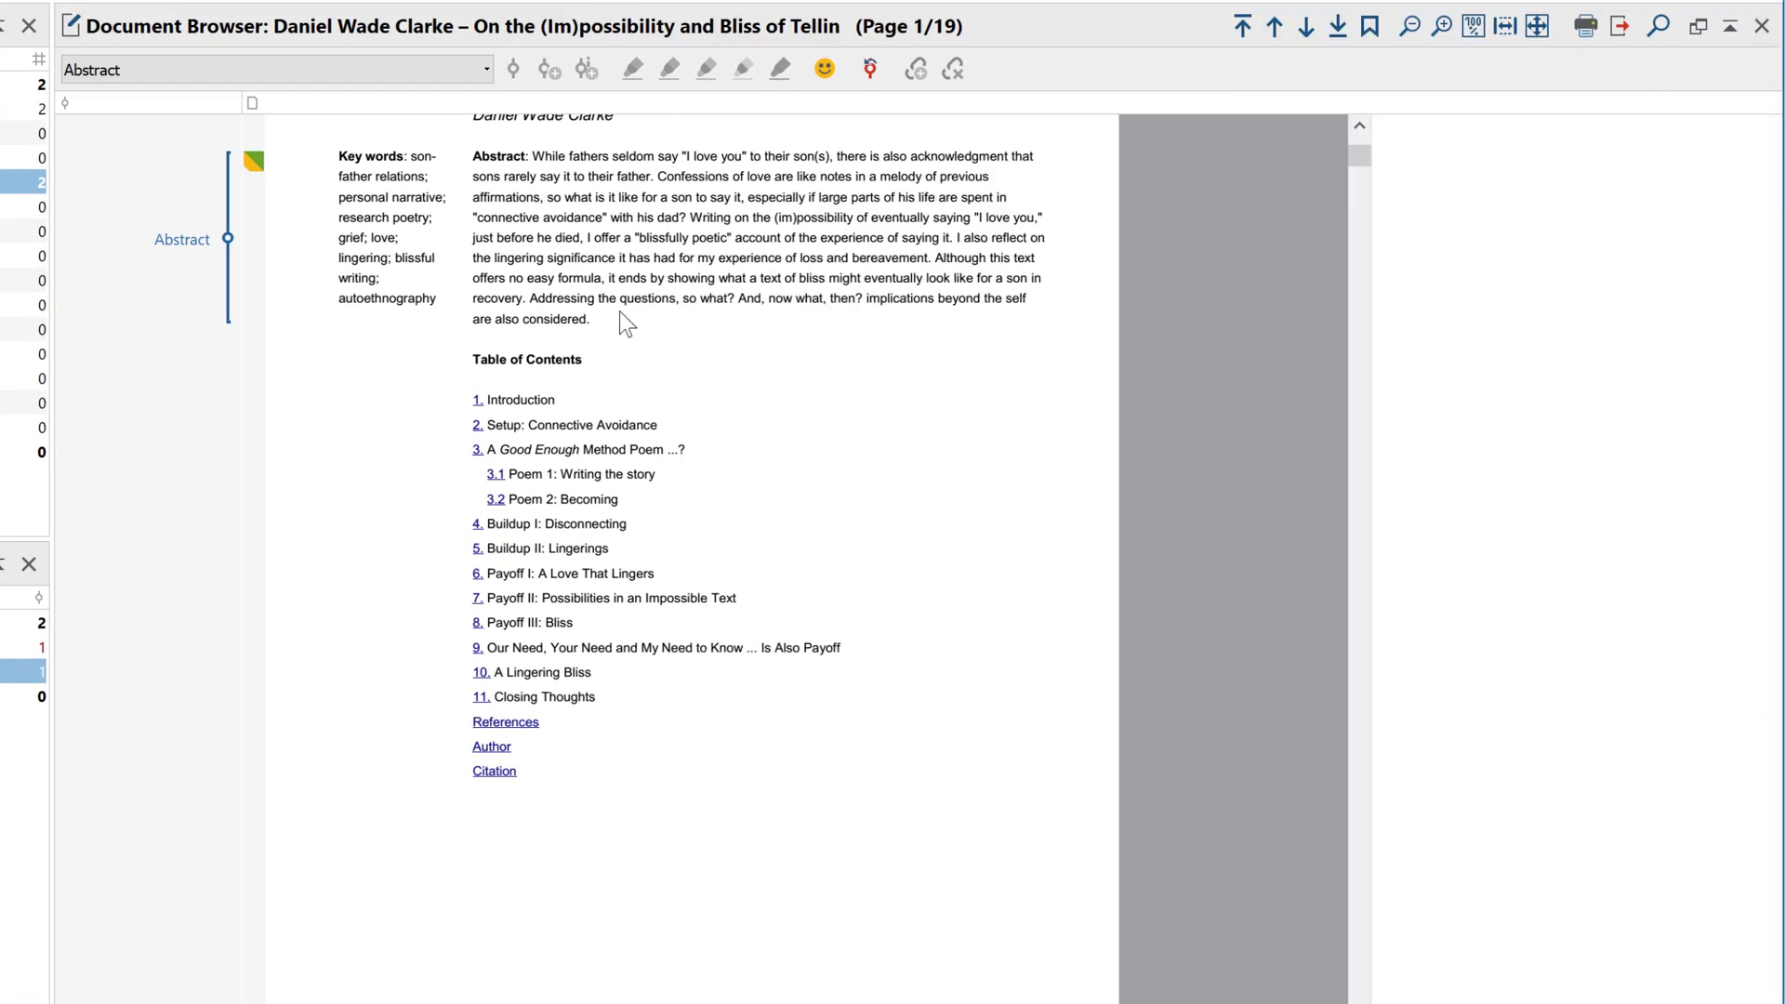
# Step: Paraphrase the article's whole abstract paragraph as "biographical account"
pyautogui.moveTo(620, 311); pyautogui.dragTo(473, 164)
pyautogui.write('biographical account')
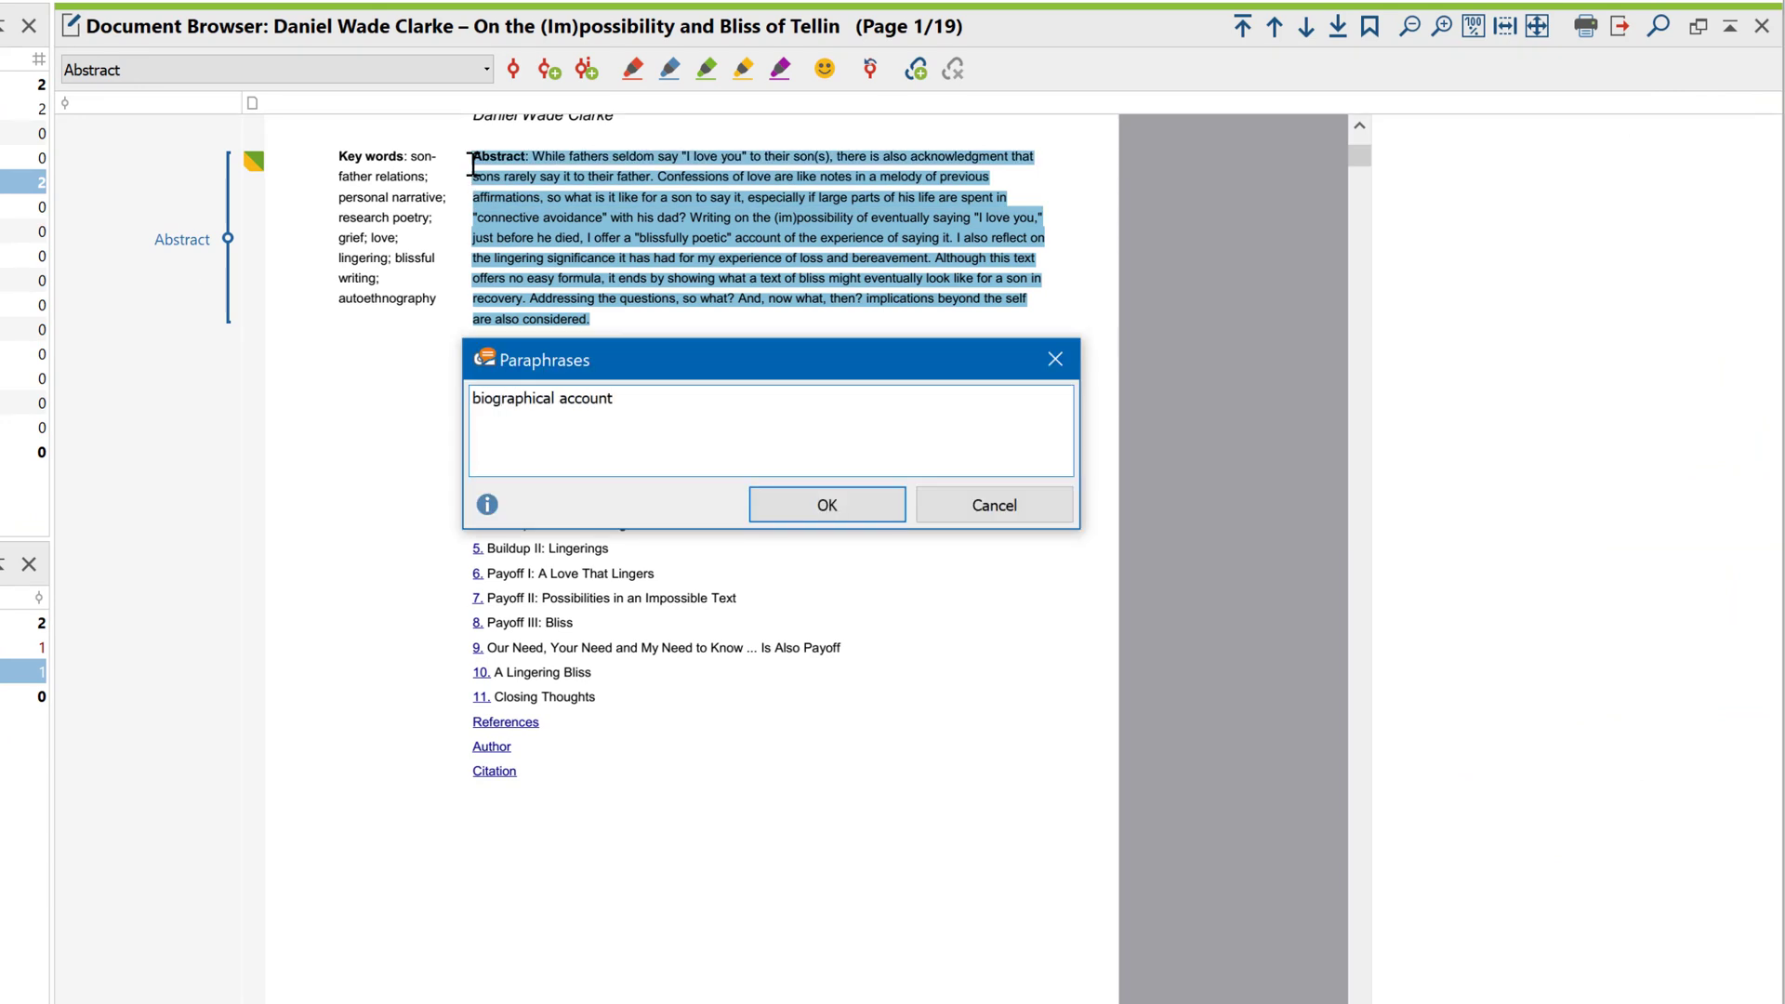
pyautogui.press('Return')
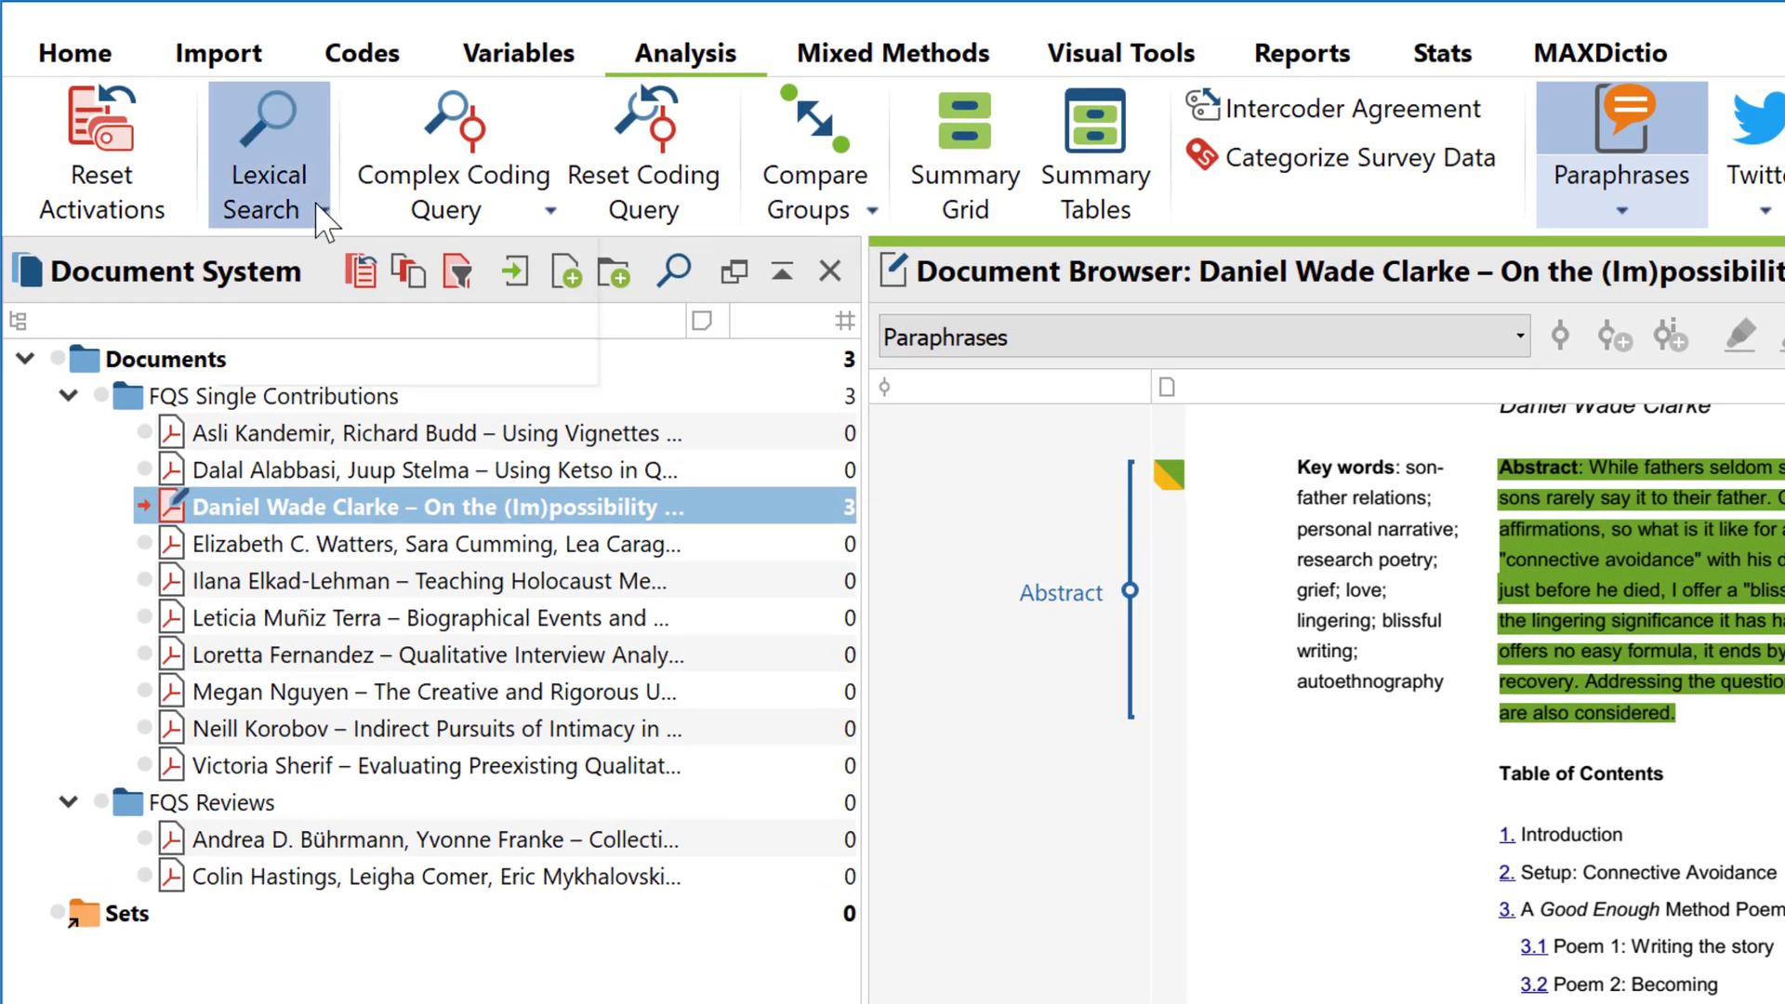
# Step: Run a lexical search for "love" in the activated documents only
pyautogui.click(323, 211)
pyautogui.click(339, 260)
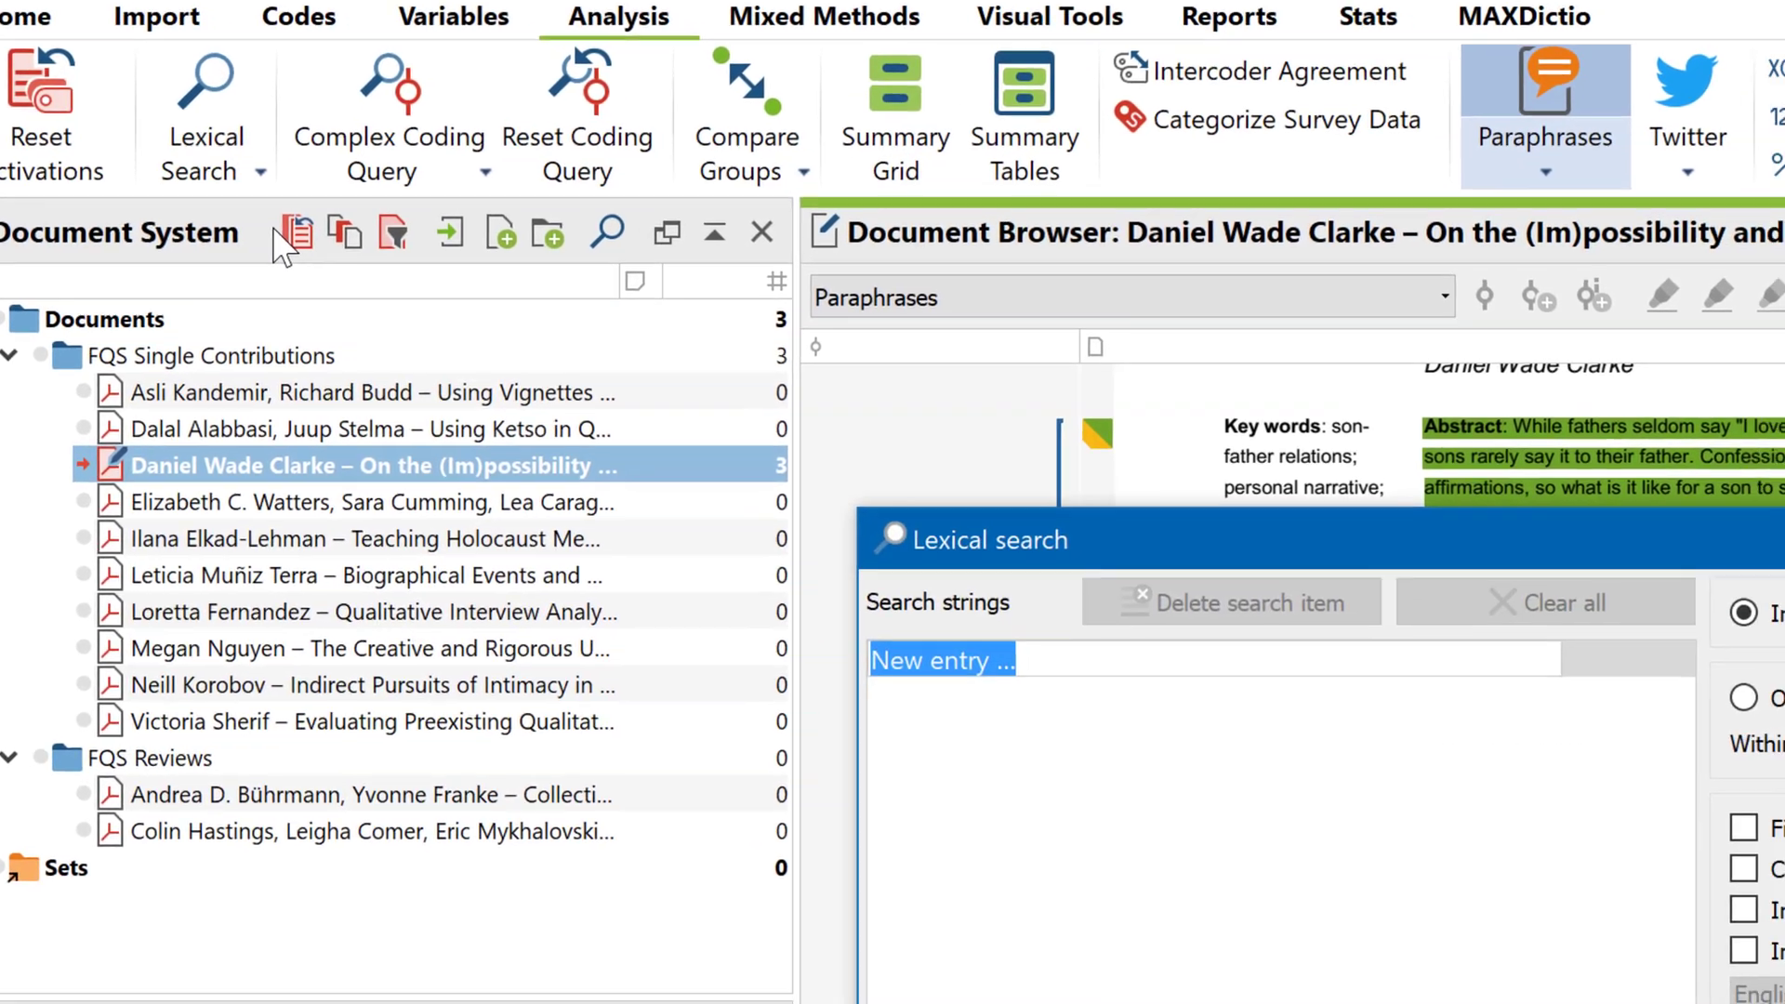
pyautogui.write('love')
pyautogui.press('Return')
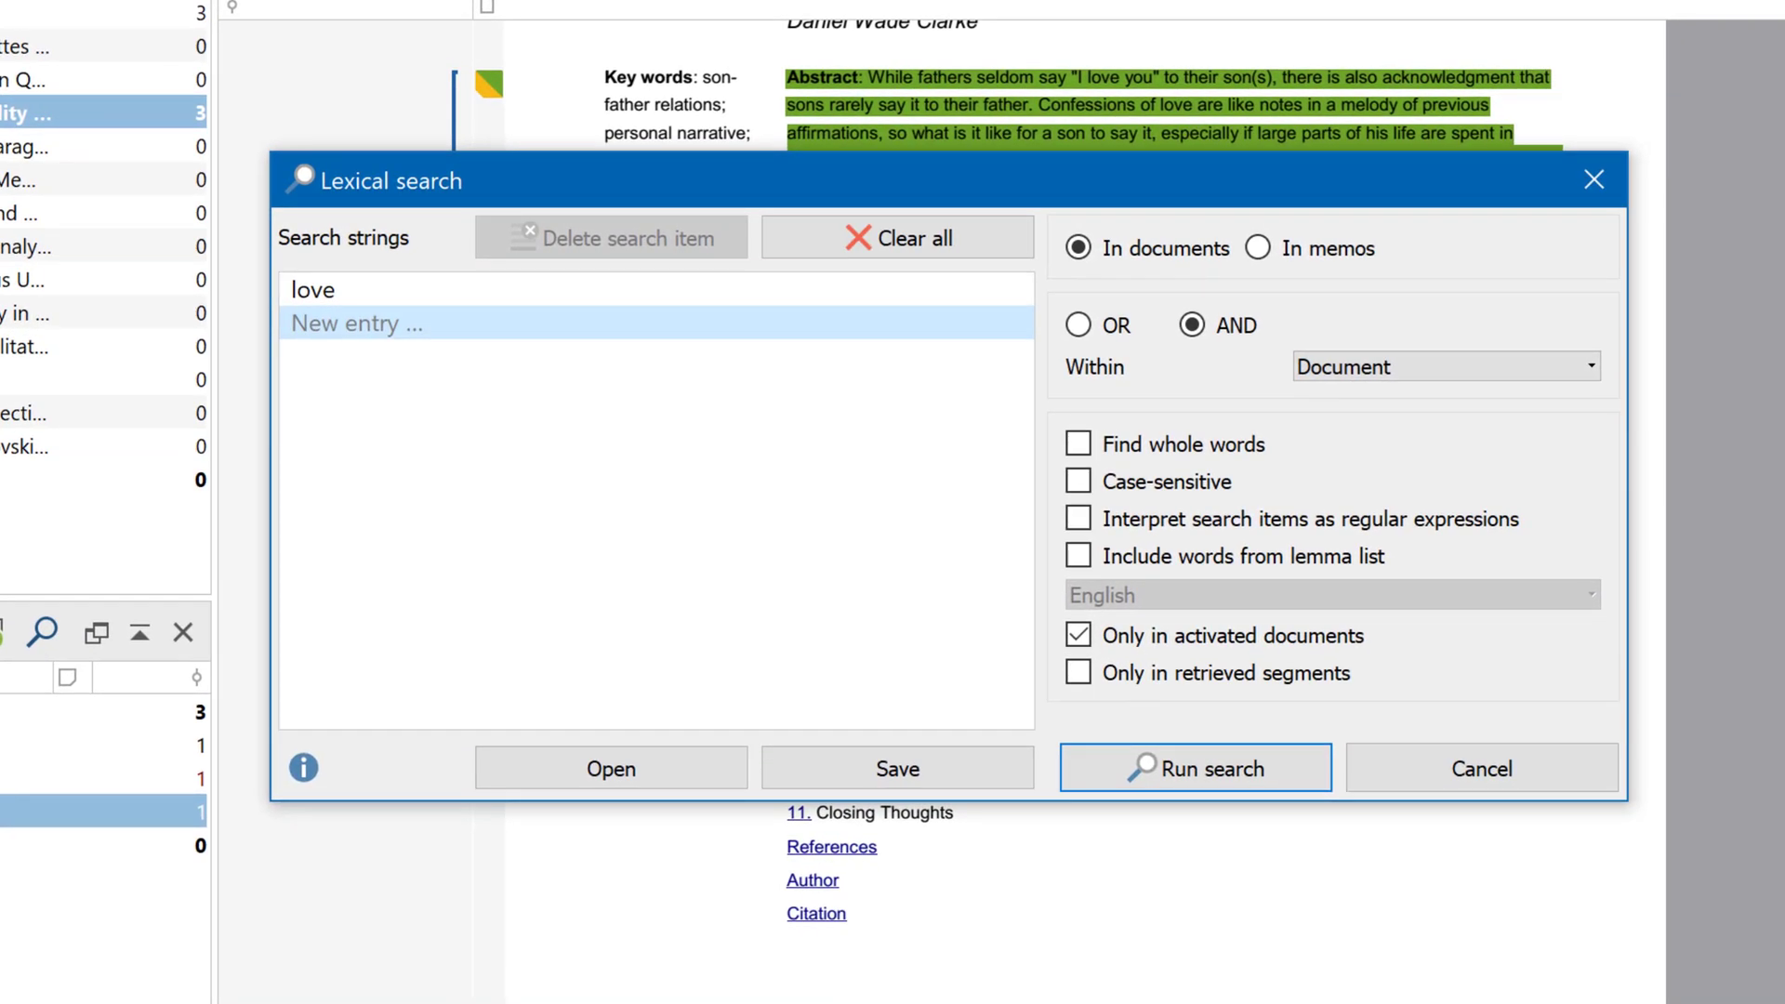
pyautogui.press('Return')
# Step: View several of the "love" hits in the article, ending with the one at 2: 825, and close the search results
pyautogui.click(1028, 574)
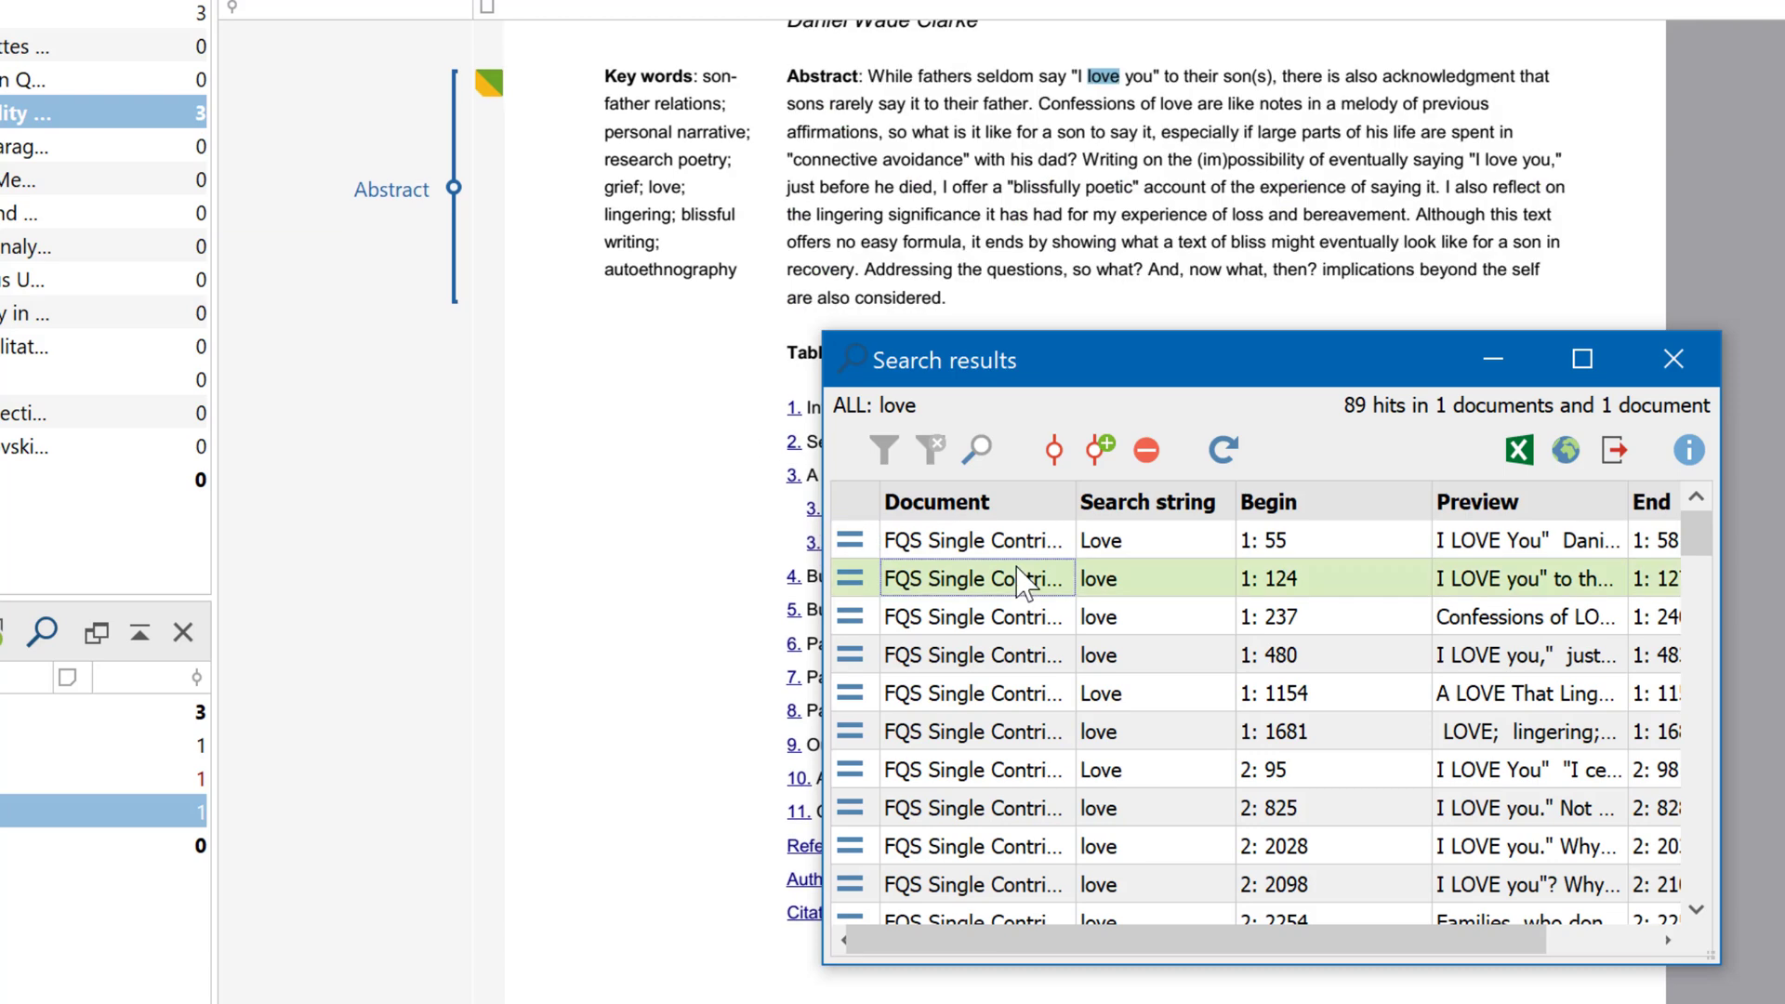
pyautogui.click(1045, 697)
pyautogui.click(1045, 807)
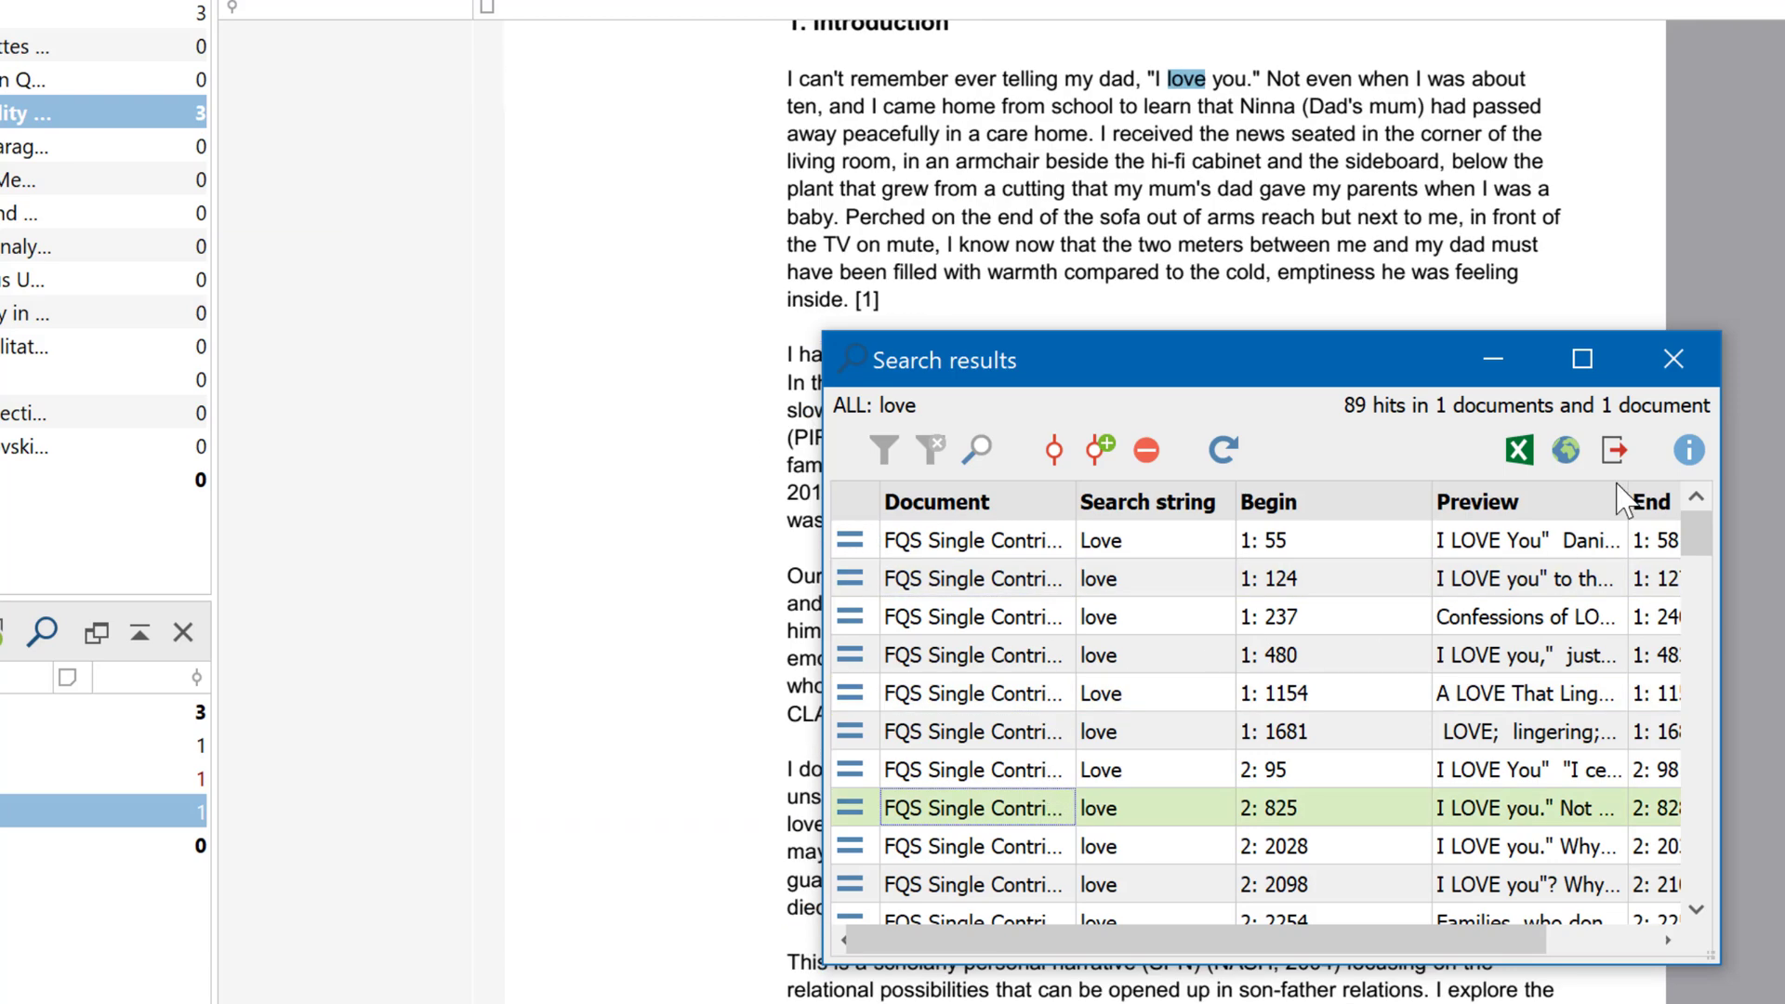
pyautogui.click(1673, 359)
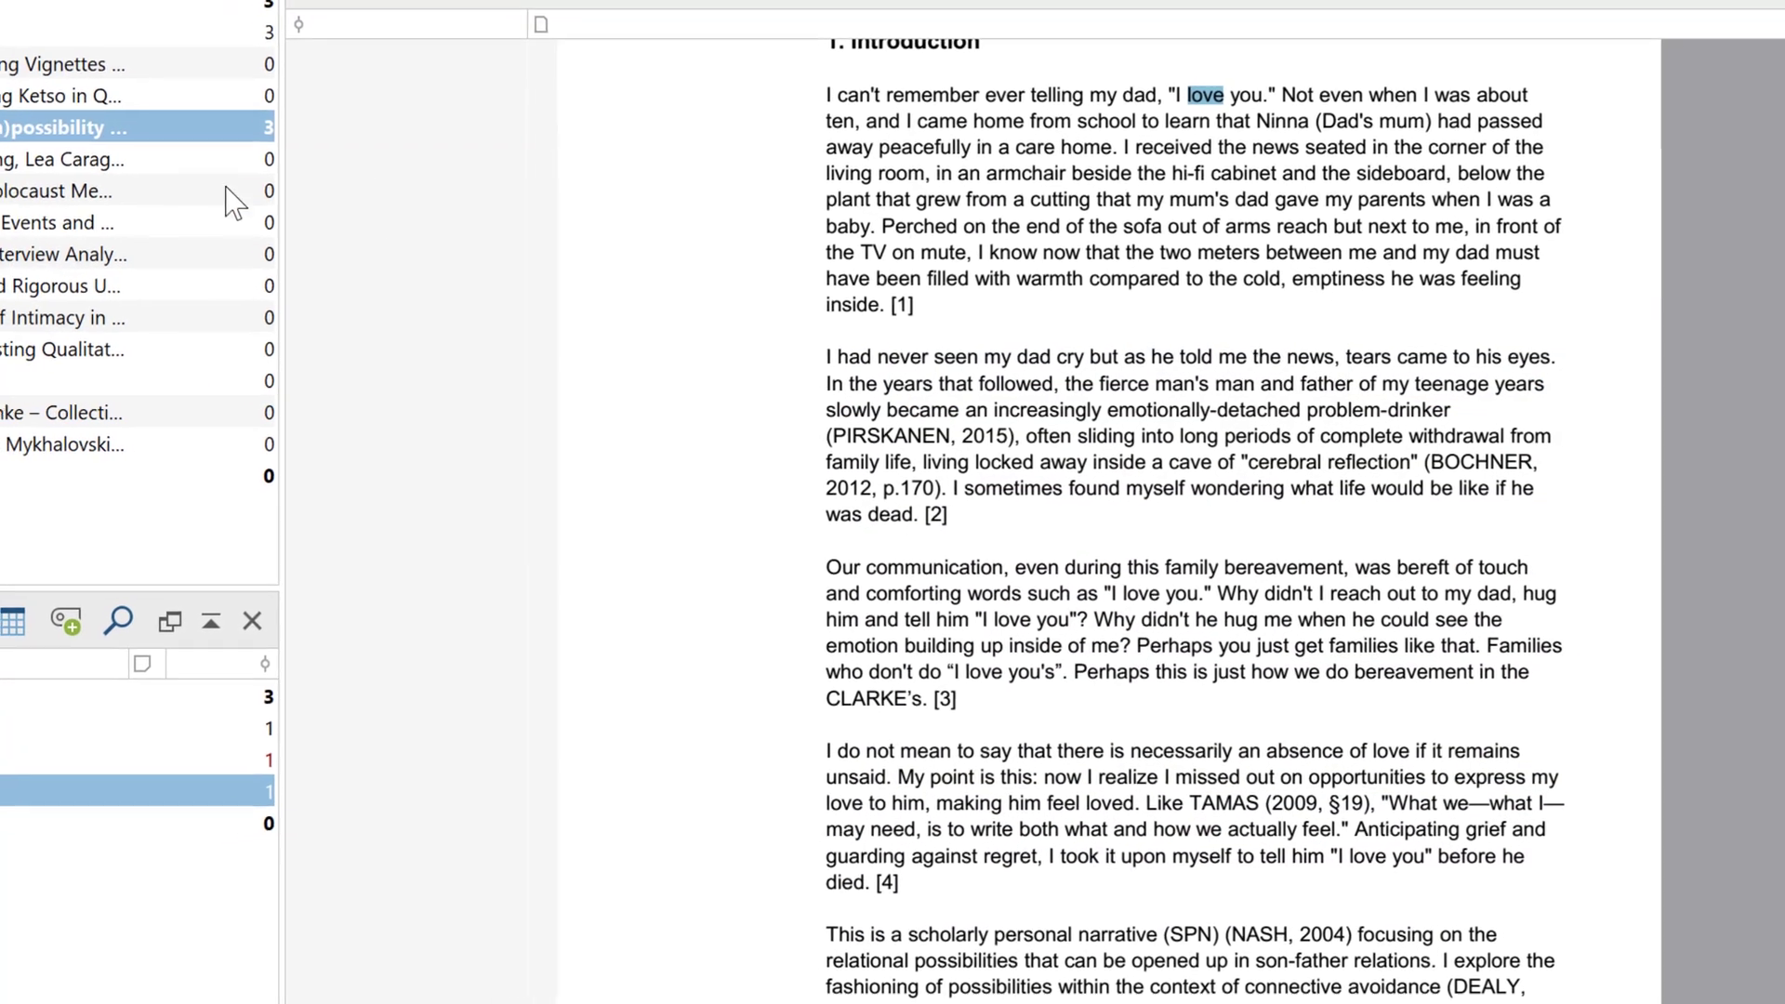
# Step: Create a word cloud from the activated article
pyautogui.rightClick(158, 156)
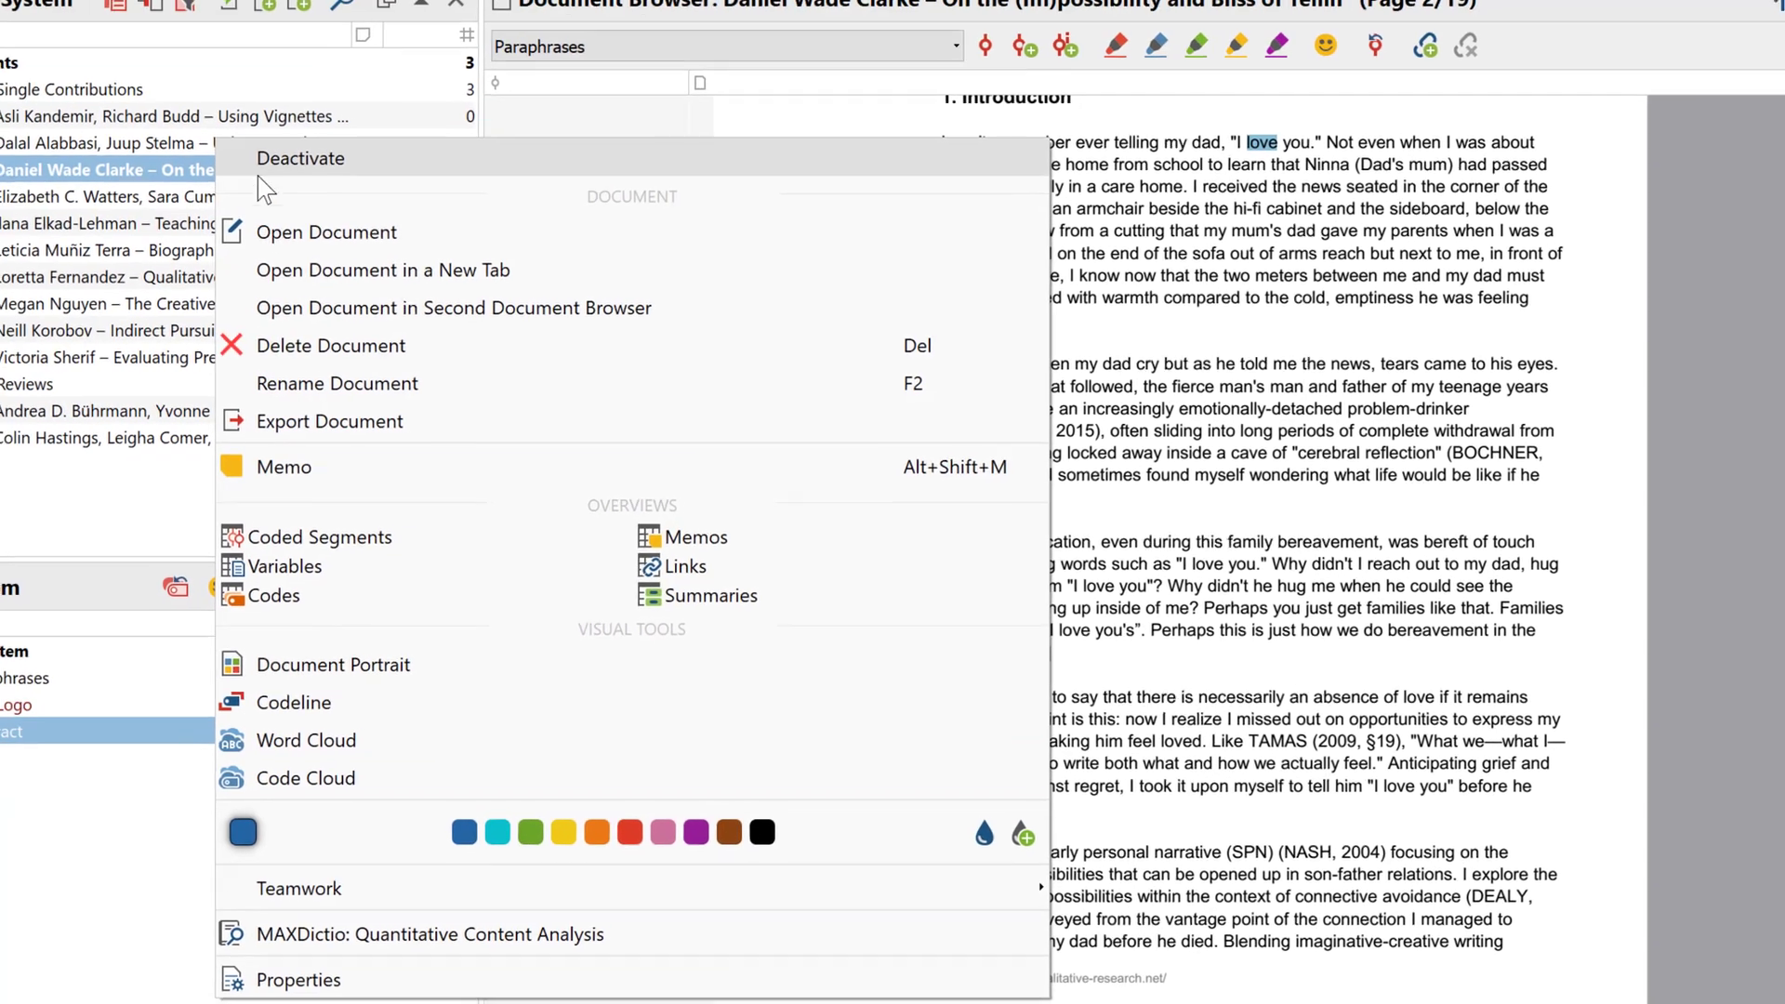
pyautogui.click(298, 740)
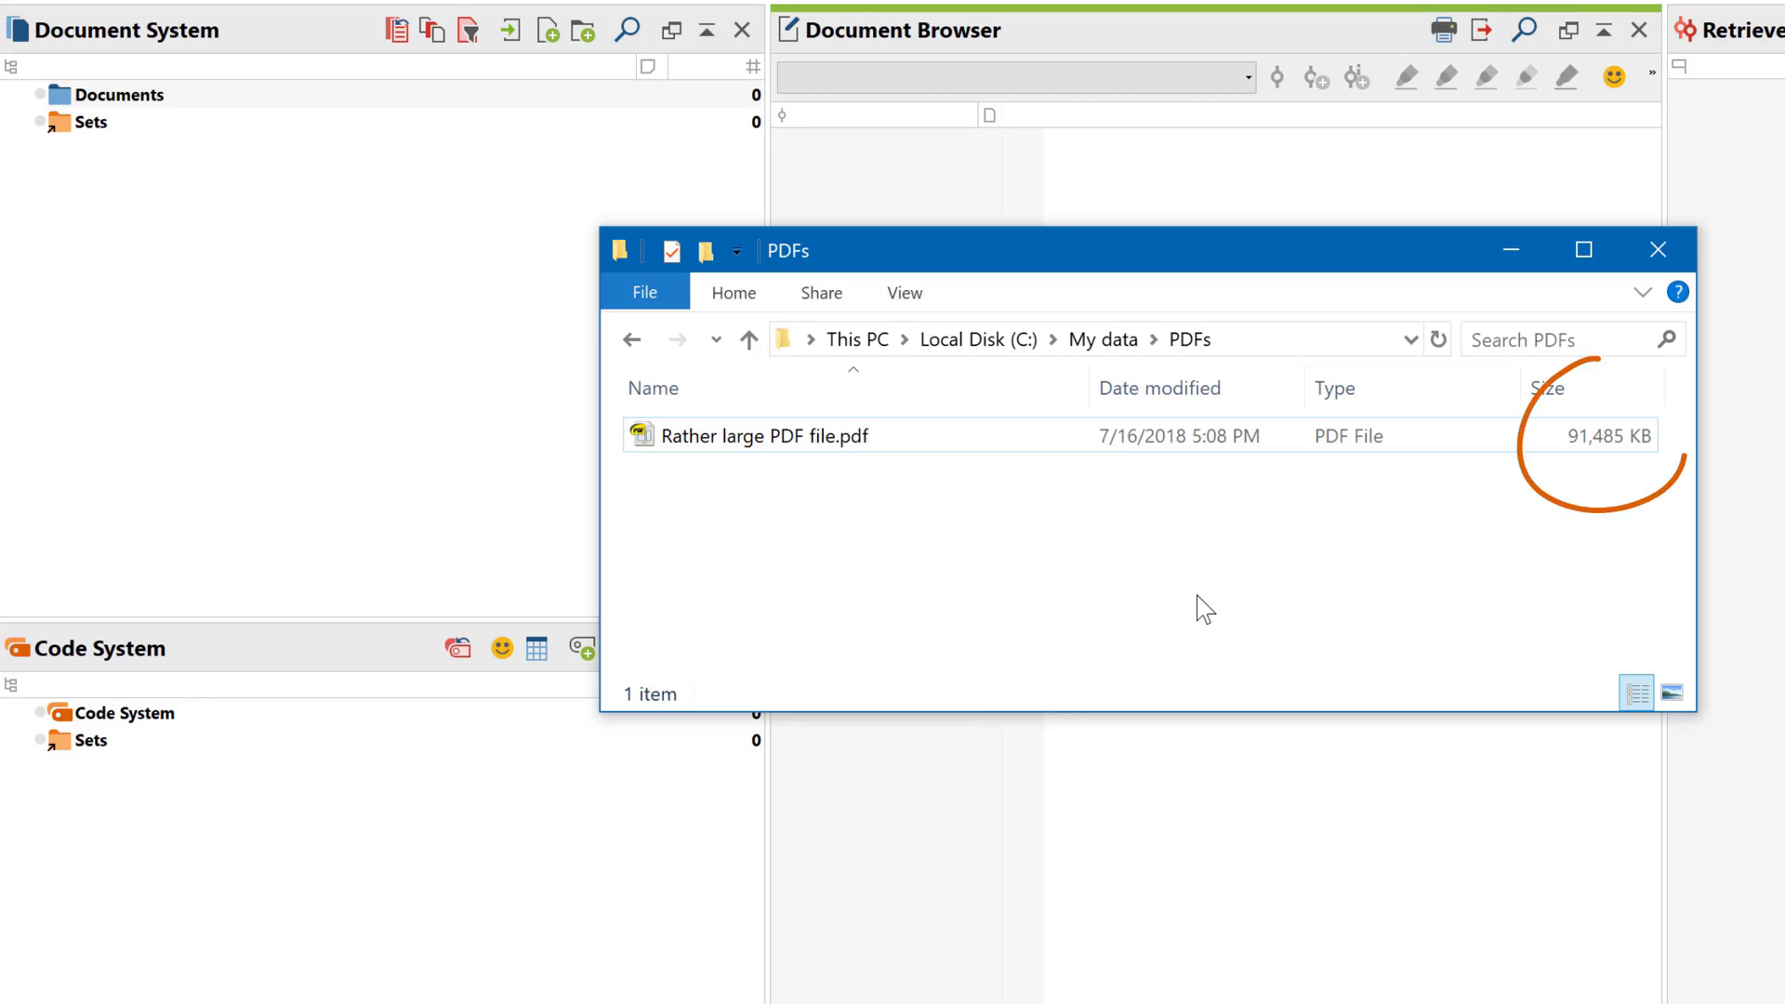
# Step: Import "Rather large PDF file.pdf" from the PDFs folder into the project's Document System
pyautogui.moveTo(865, 445); pyautogui.dragTo(392, 254)
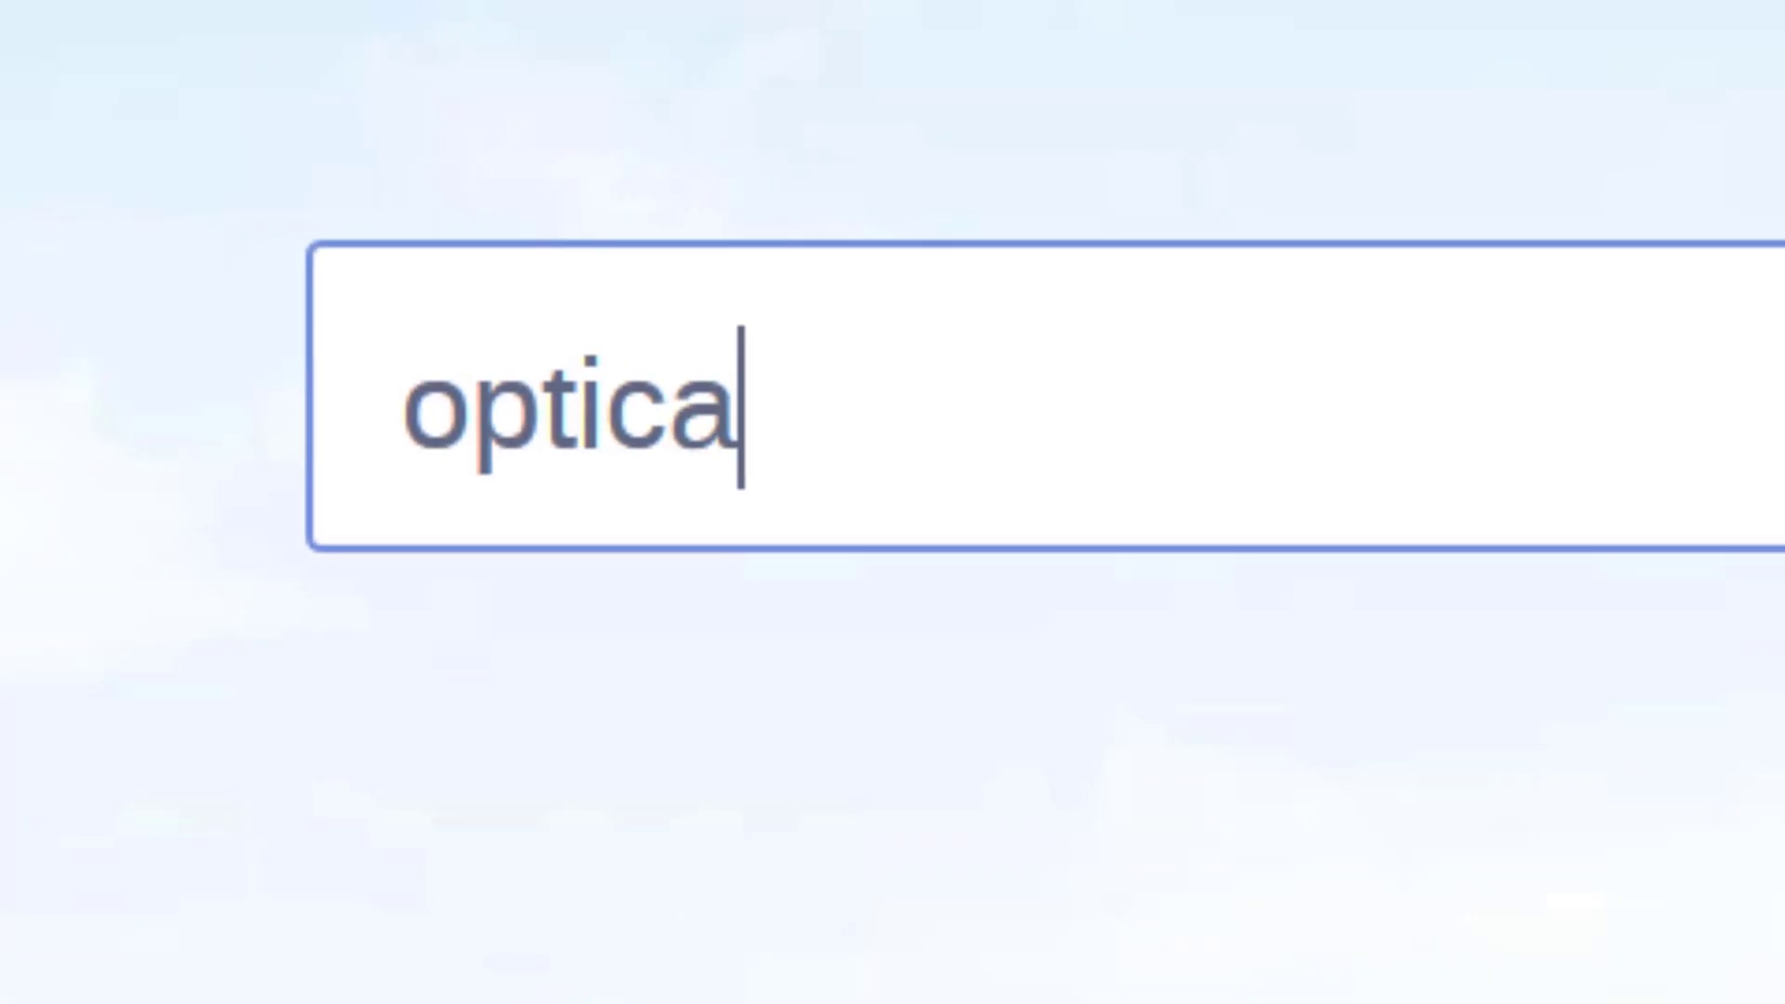
# Step: Search the web for "optical character recognition"
pyautogui.write(' character r')
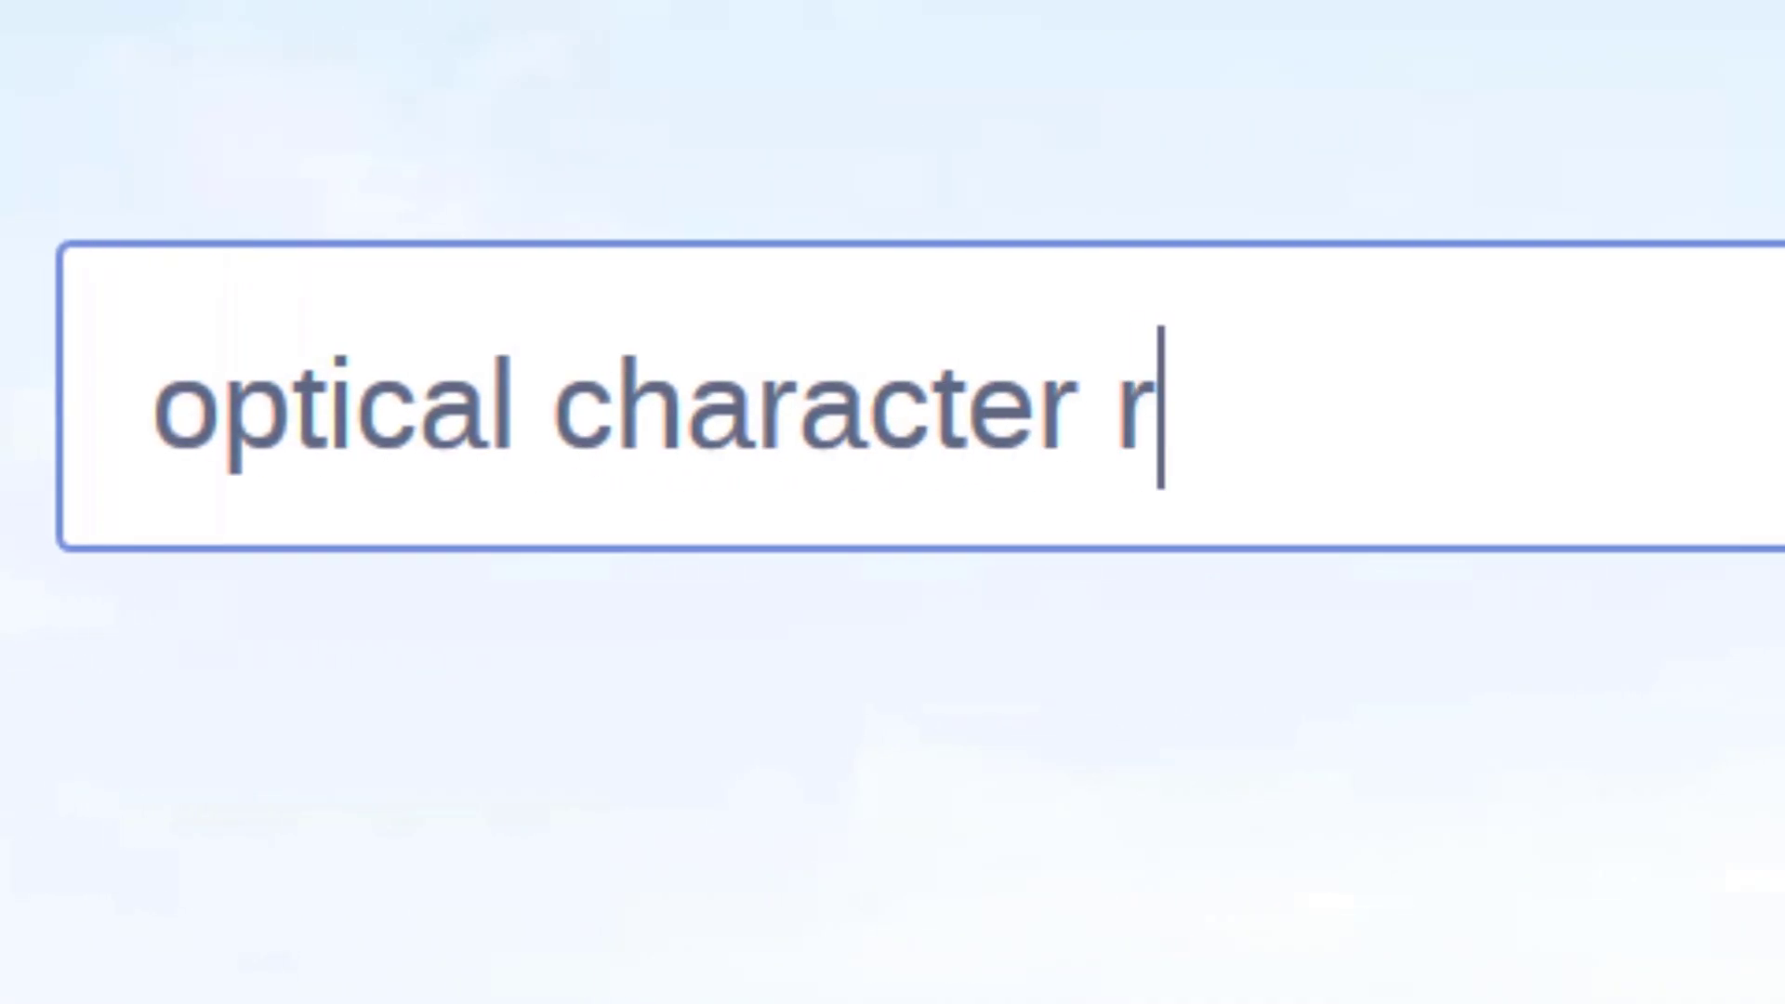
pyautogui.write('ecognition')
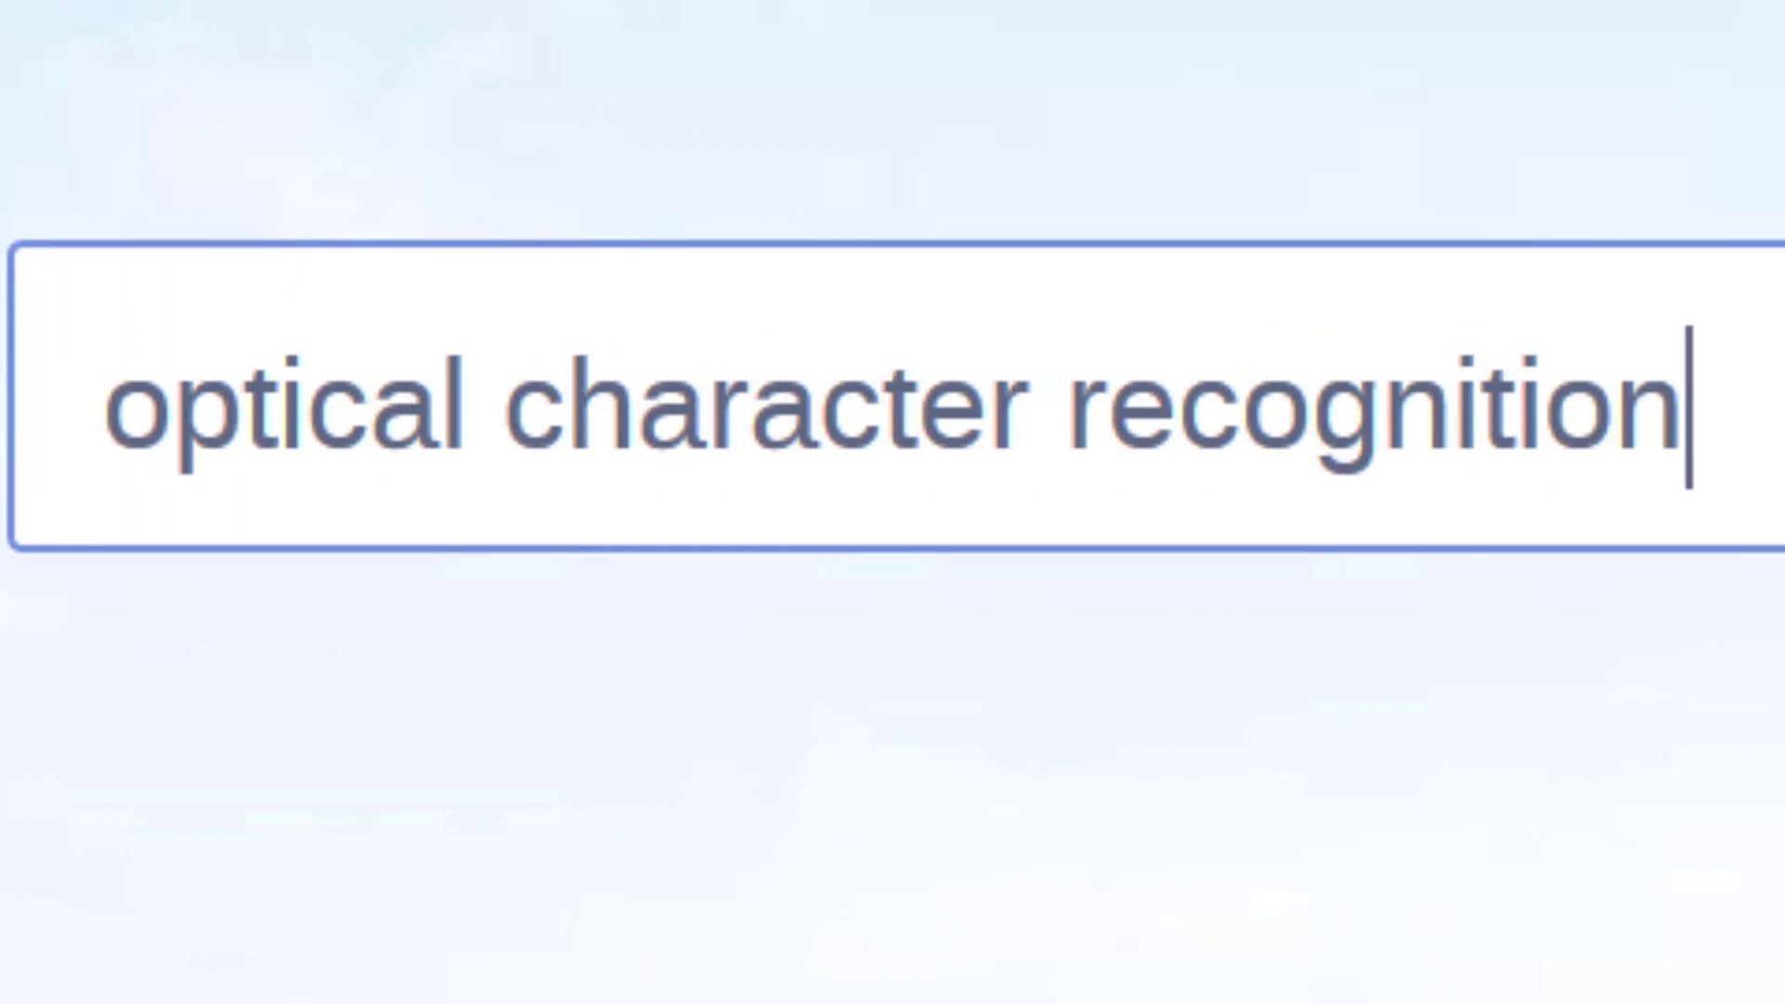
pyautogui.press('Return')
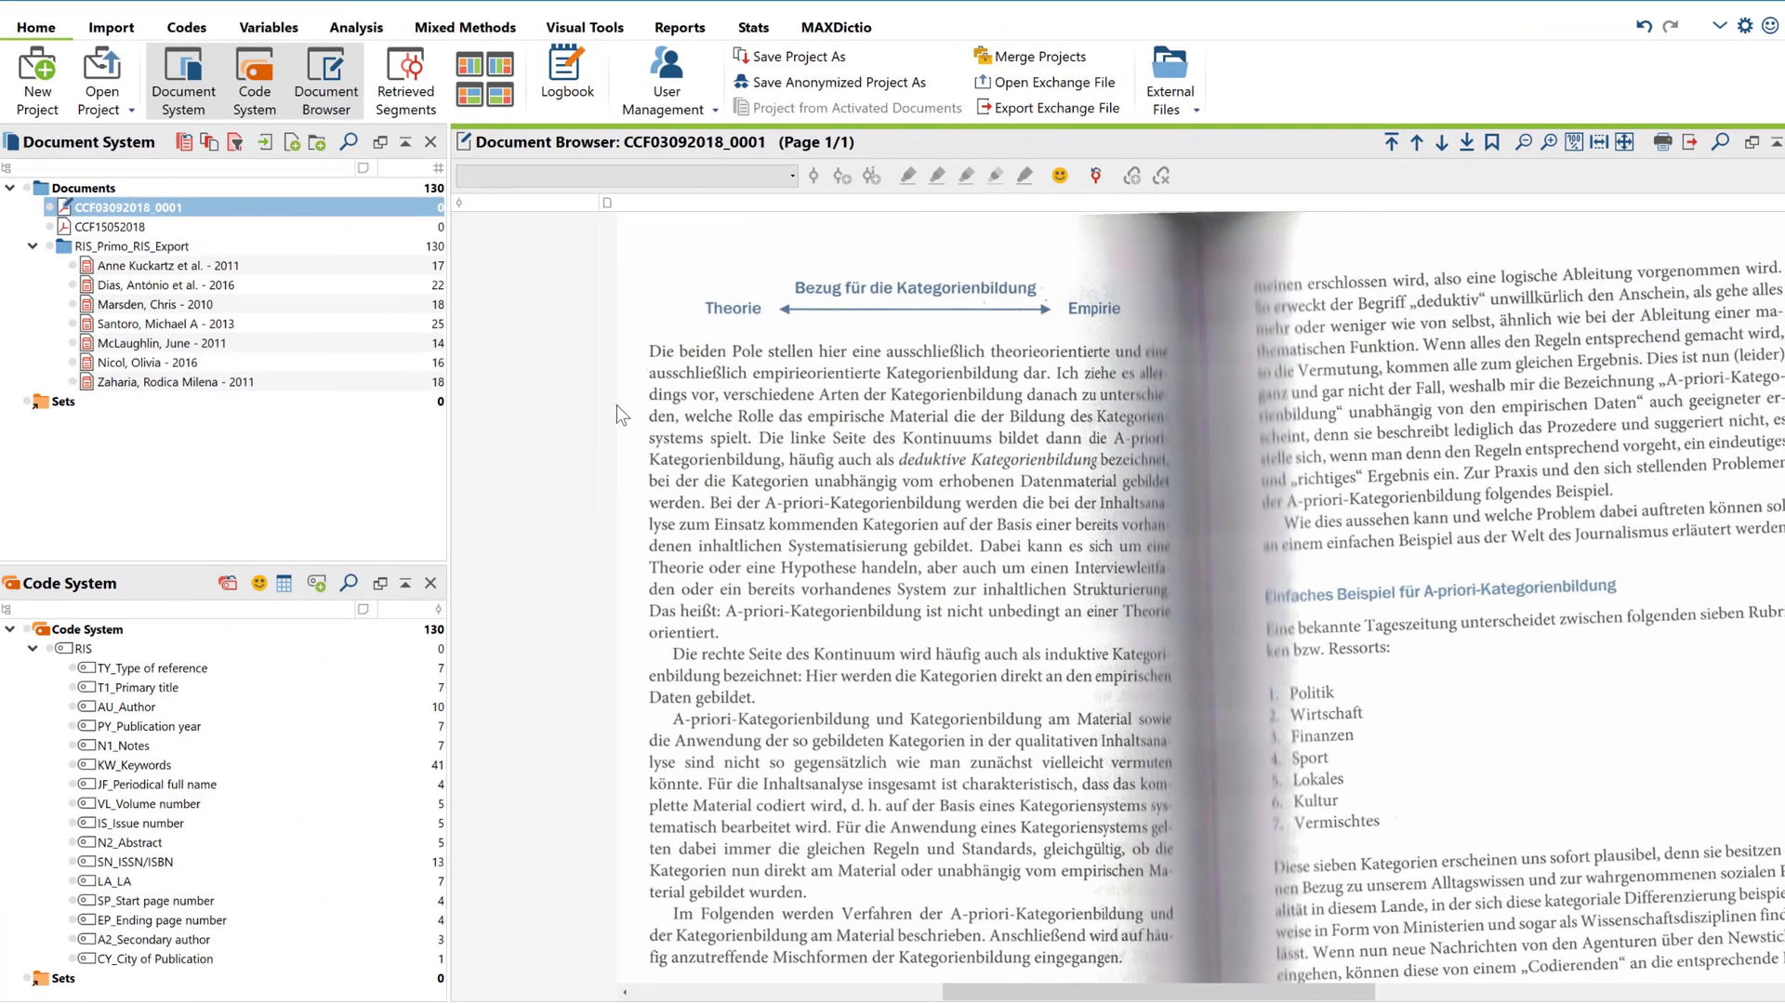
# Step: Copy the opening lines of the second scanned page in CCF03092018_0001.pdf into the Notepad file "Checking for OCR quality.txt"
pyautogui.moveTo(634, 337); pyautogui.dragTo(725, 392)
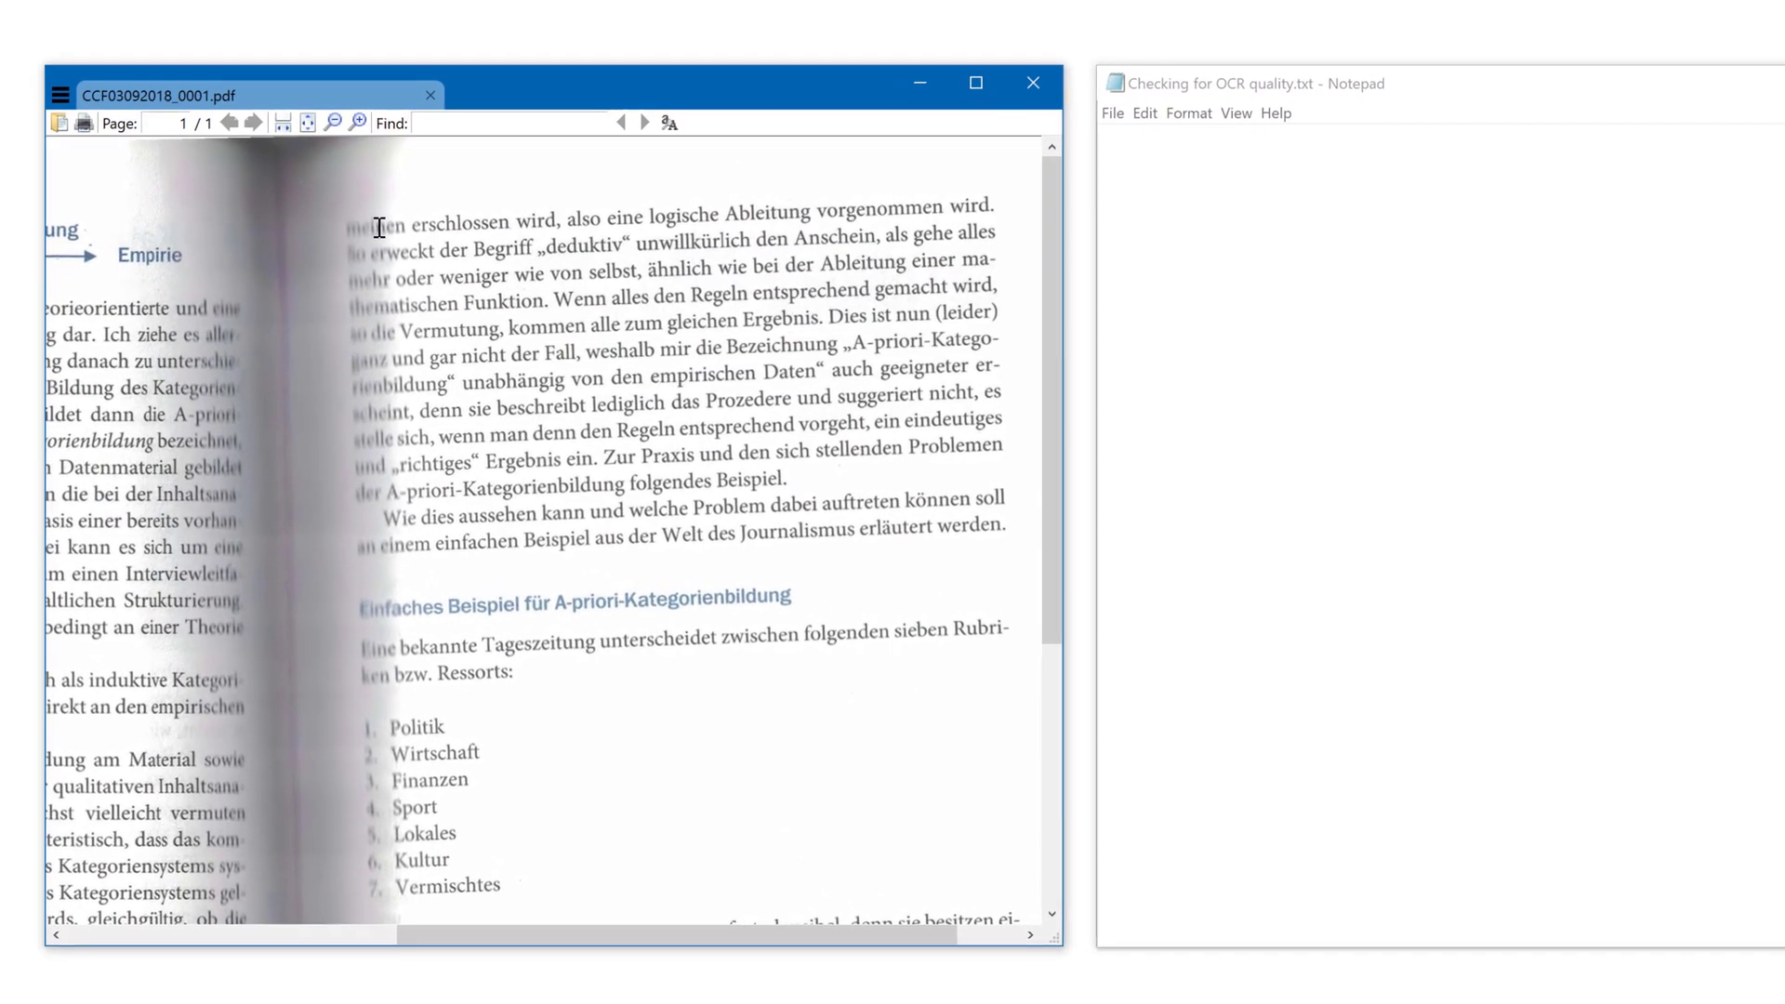
pyautogui.moveTo(380, 228); pyautogui.dragTo(390, 389)
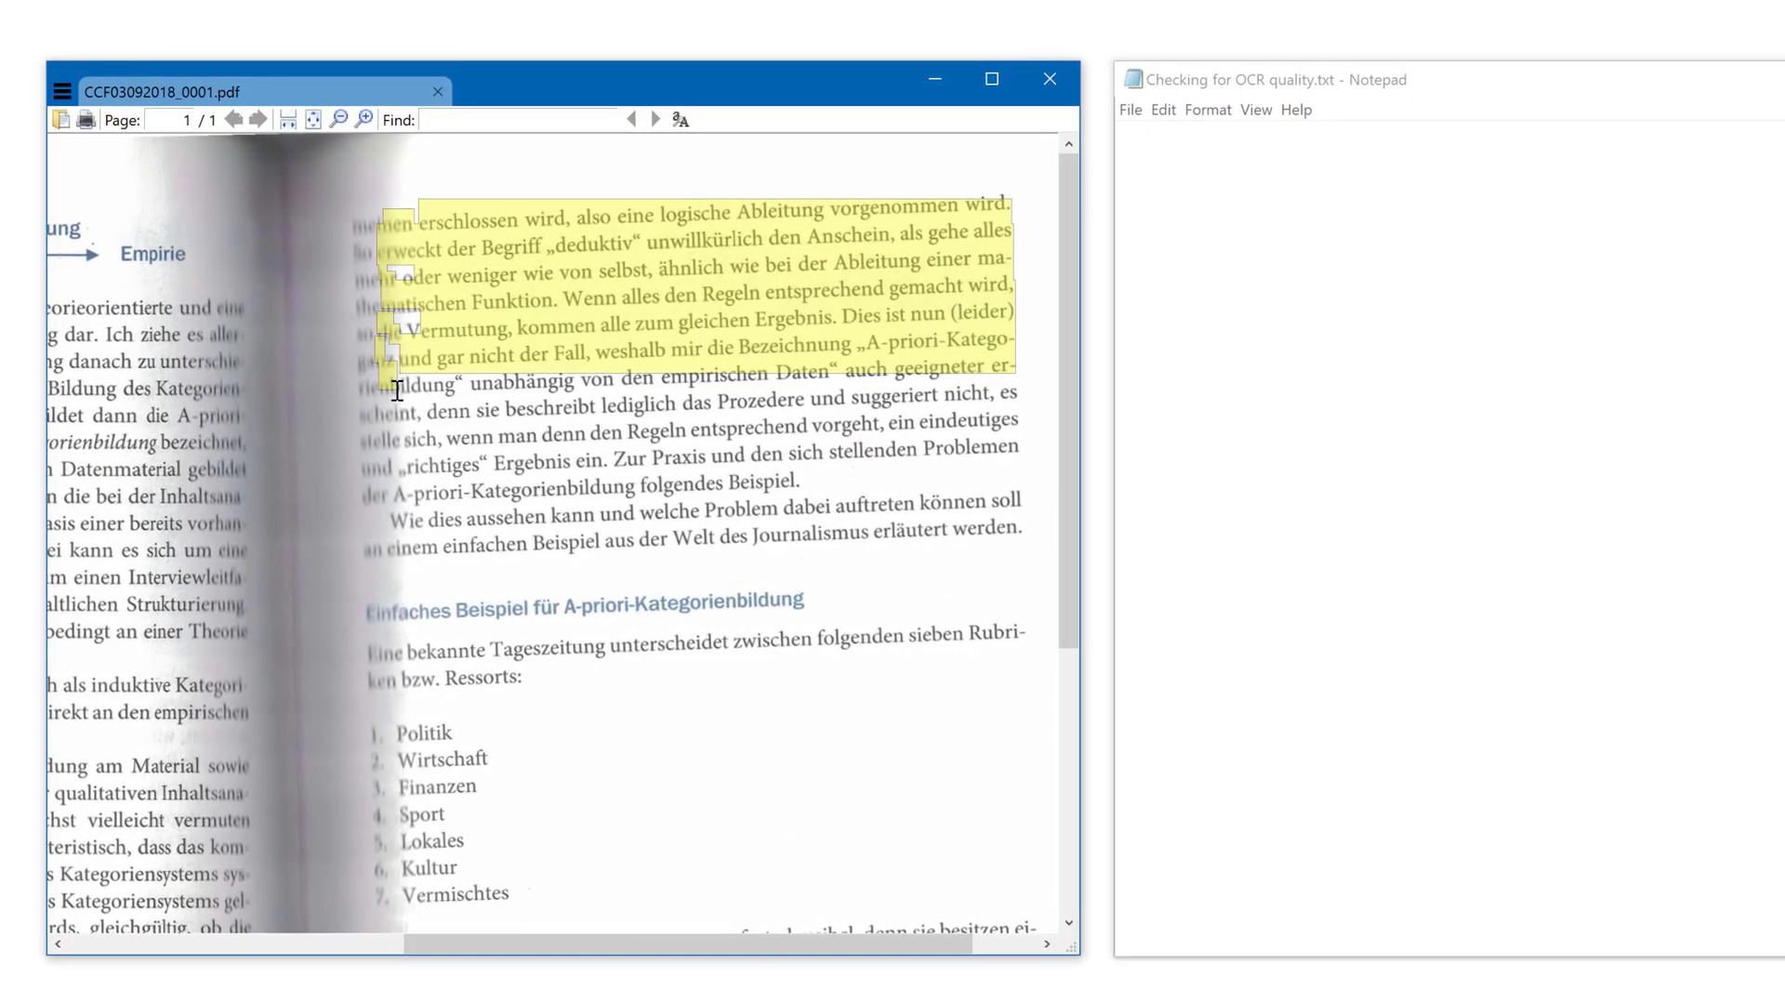
pyautogui.click(1205, 311)
pyautogui.write('111 11 erschlossen wird, also eine logische Ableitung vorgenommen wird. , 1 w ·ckt der Begriff "deduktiv" unwillkürlich den Anschein, als gehe alles 1 11 der weniger wie von selbst, ähnlich wie bei der Ableitung einer ma- 111.rti chen Funktion. Wenn alles den Regeln entsprechend gemacht wird, , 1 11 ermutung, kommen alle zum gleichen Ergebnis. Dies ist nun (leider) " 11 nd gar nicht der Fall, weshalb mir die Bezeichnung "A-priori-Katego- 11')
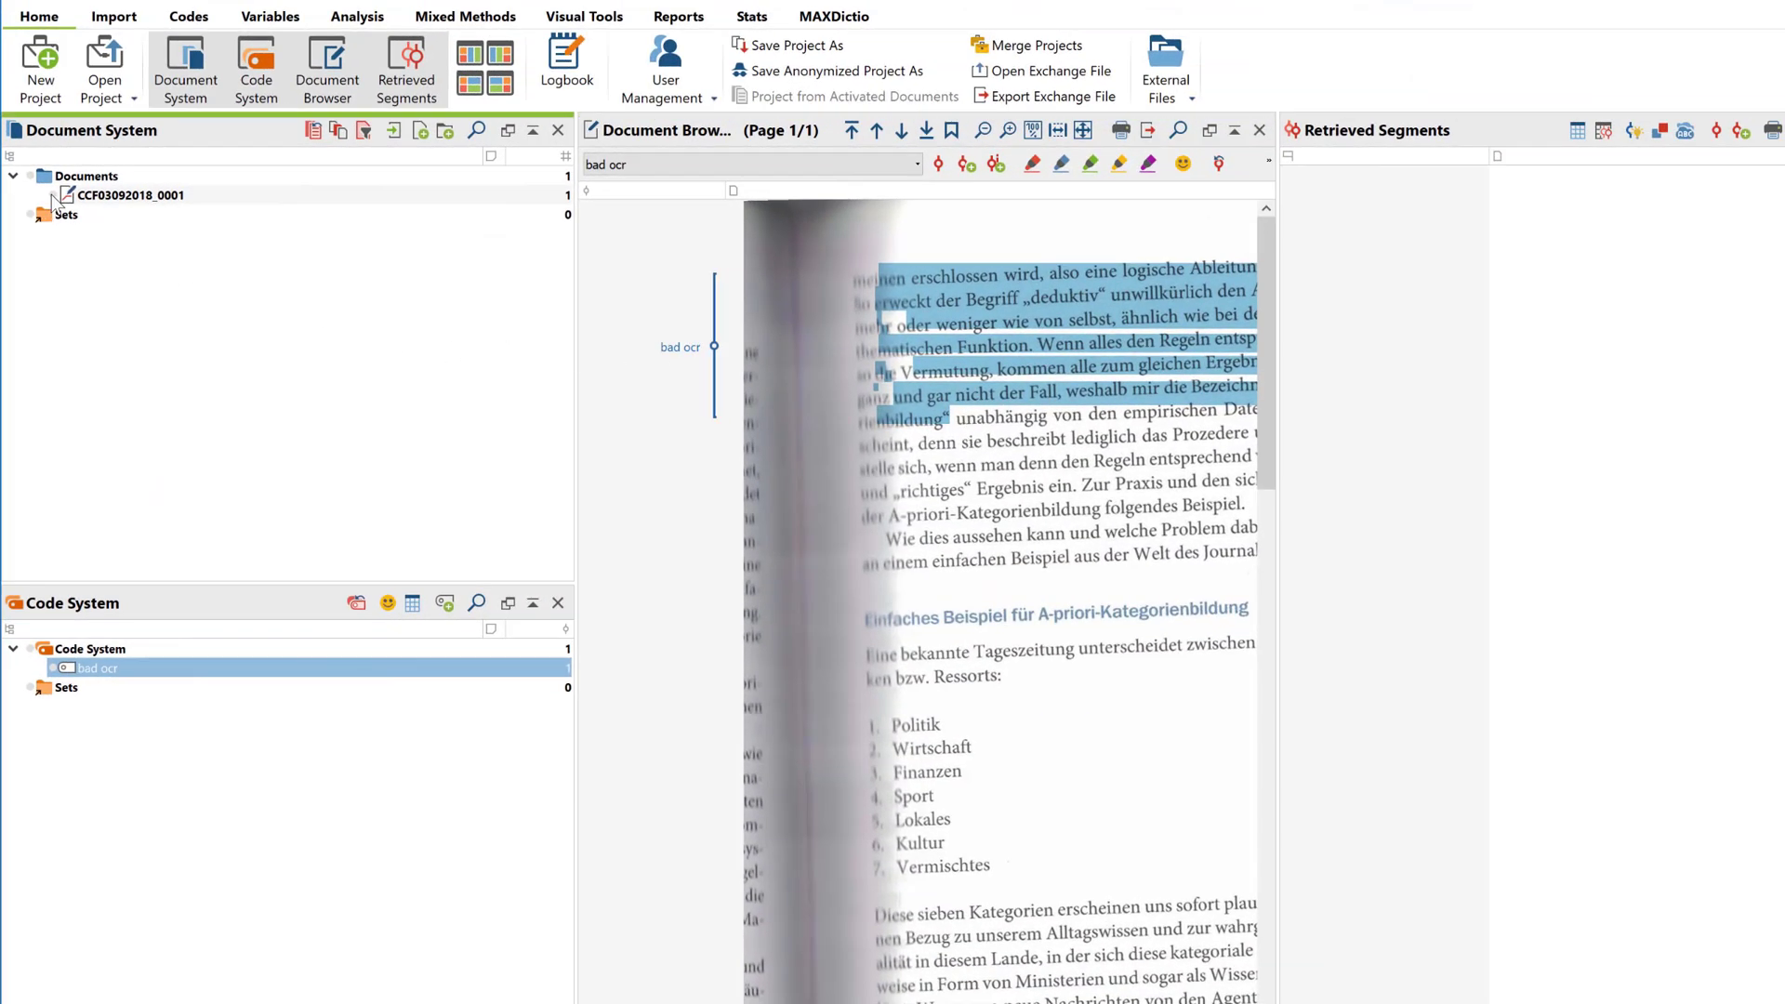
# Step: Activate the document CCF03092018_0001 and the code "bad ocr" to retrieve the coded segment
pyautogui.click(57, 668)
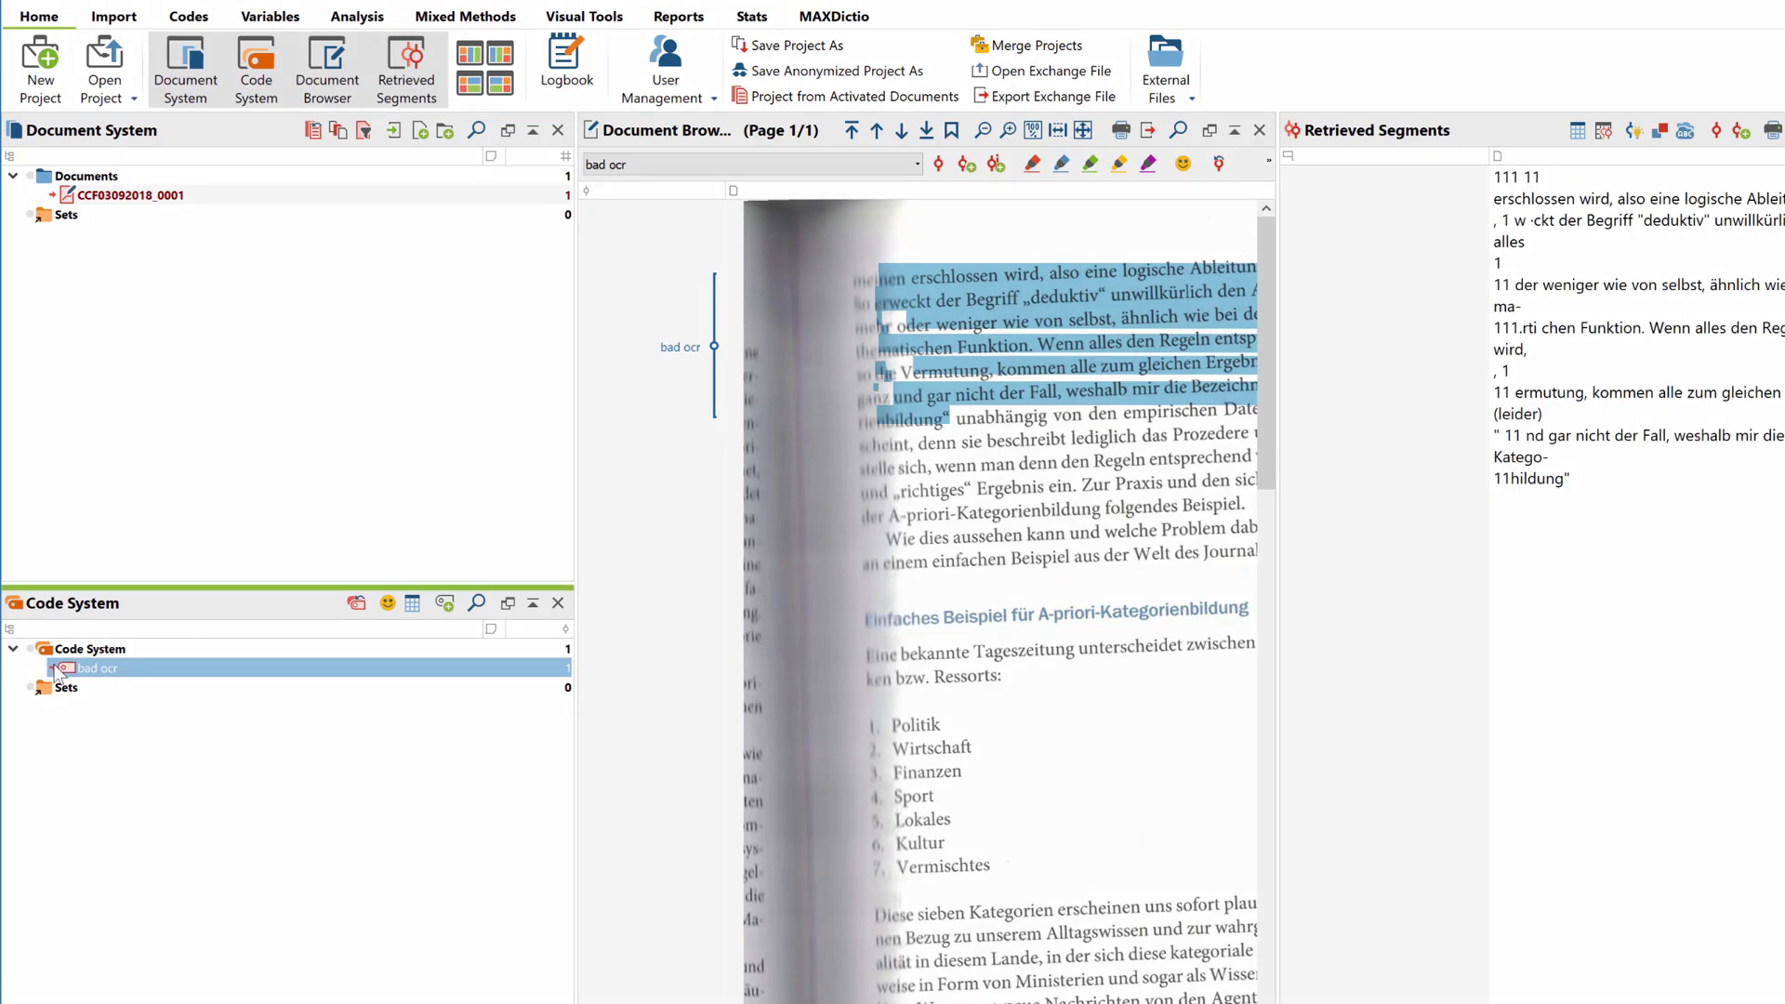